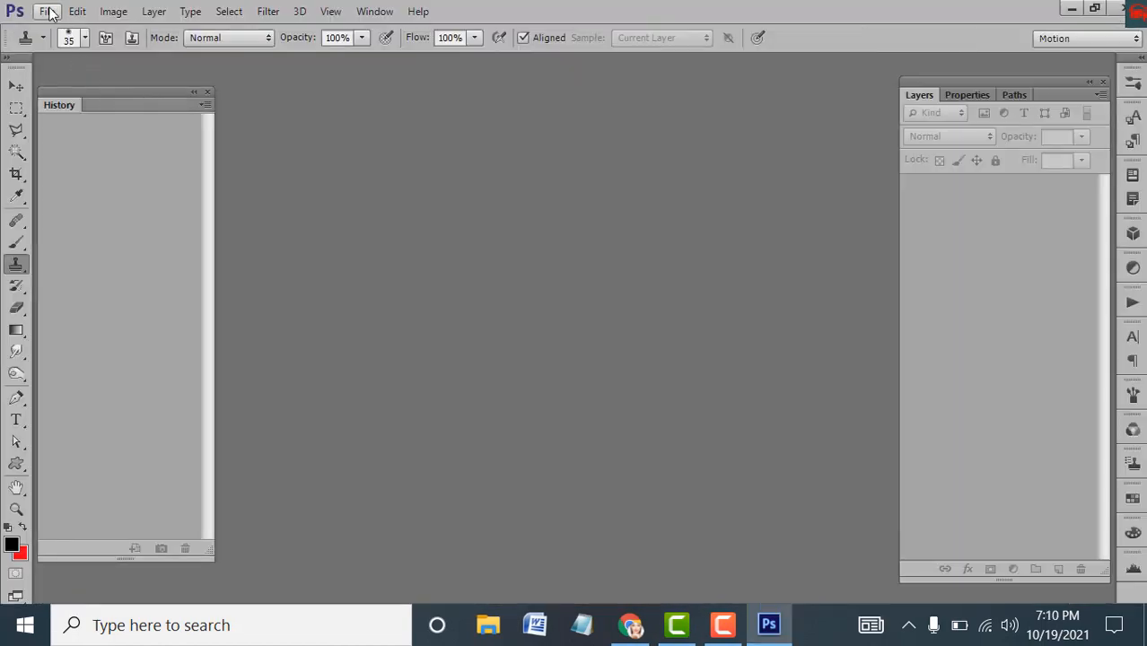
Create a new File > New document: 1280×720 pixels, 72 ppi, White background
left_click(47, 11)
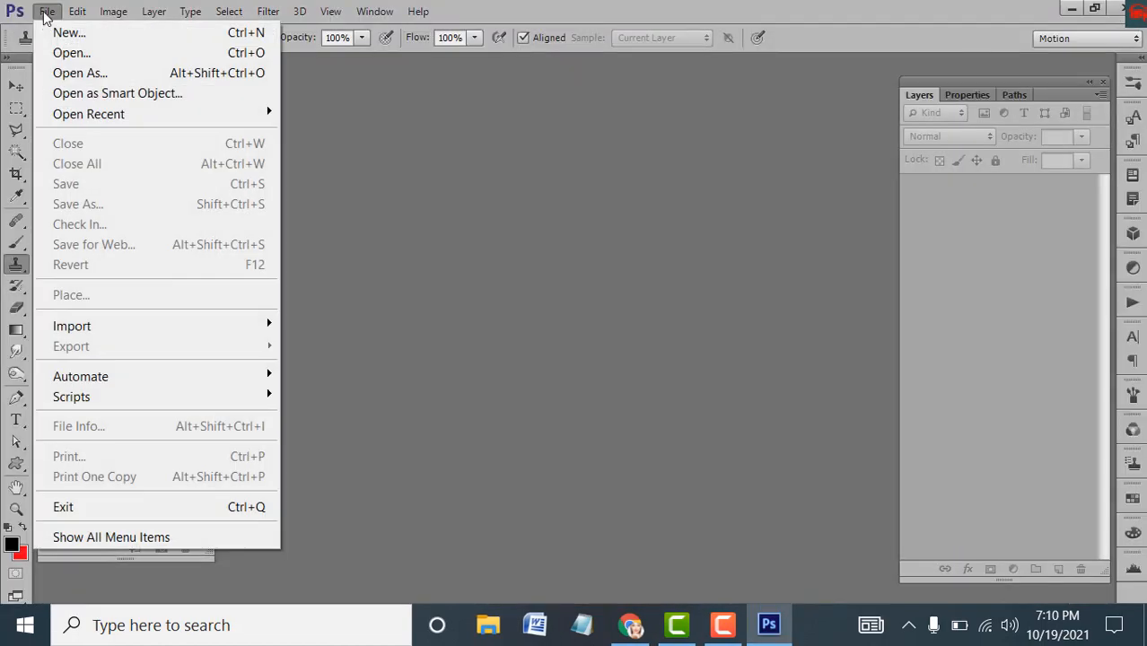
left_click(65, 34)
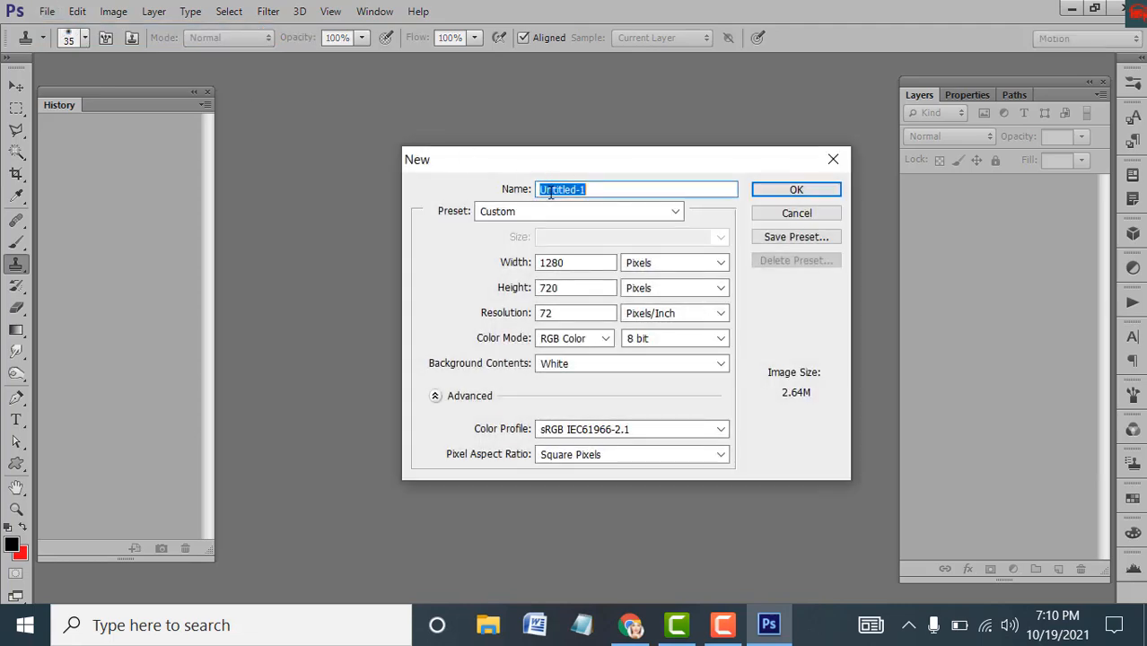
double_click(567, 264)
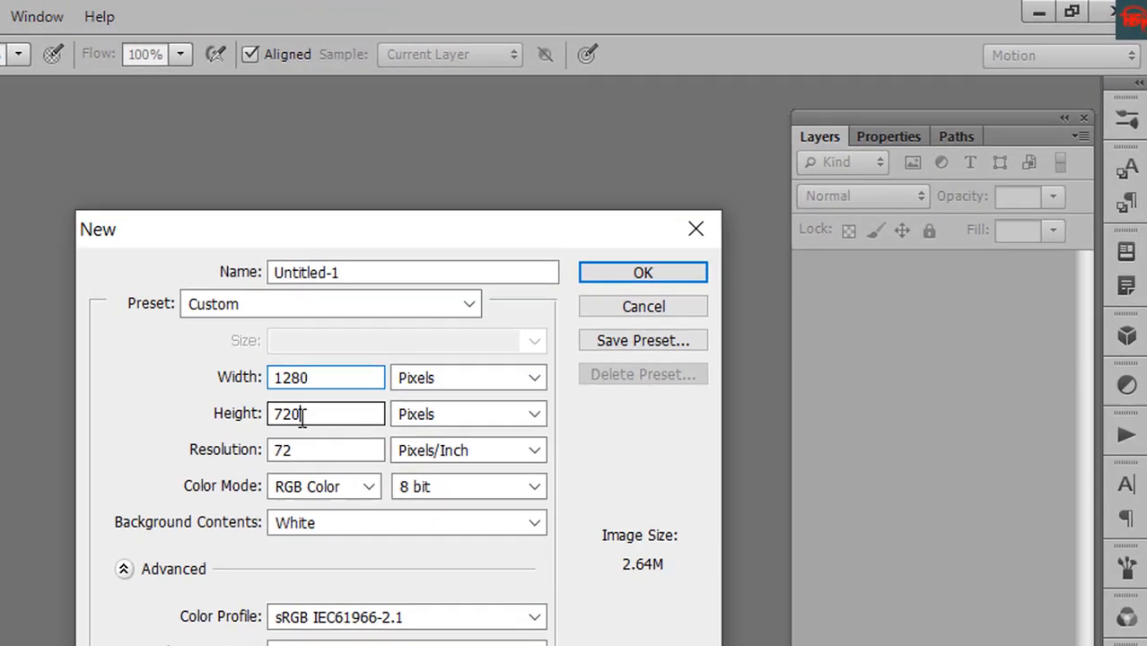
double_click(557, 289)
left_click_drag(301, 452, 267, 451)
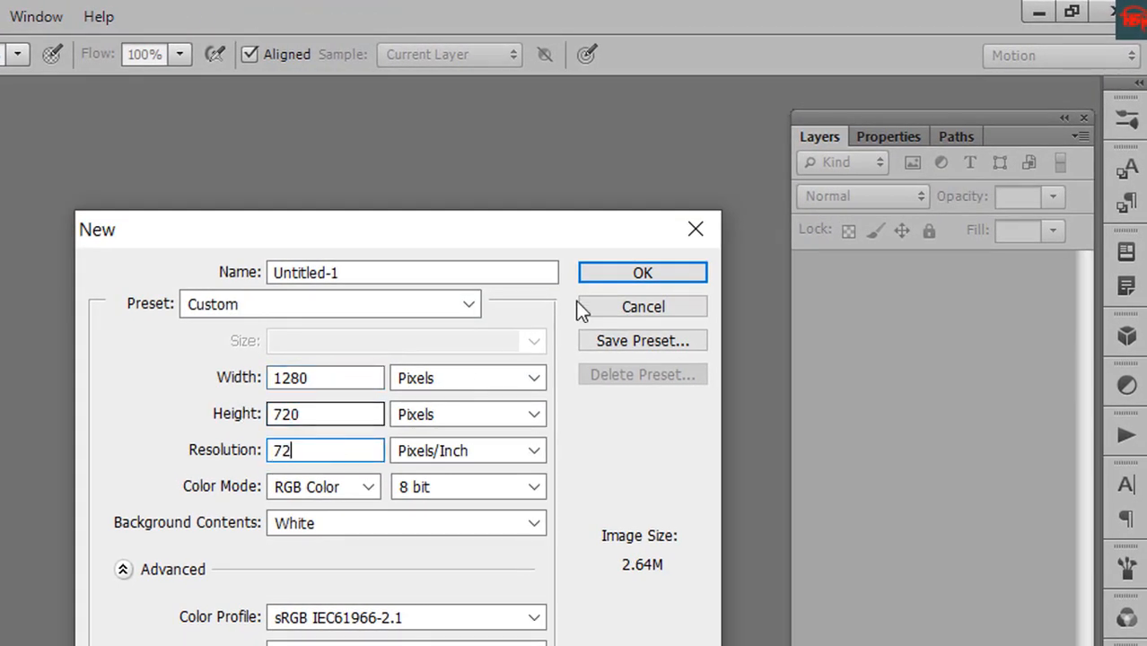
left_click(651, 273)
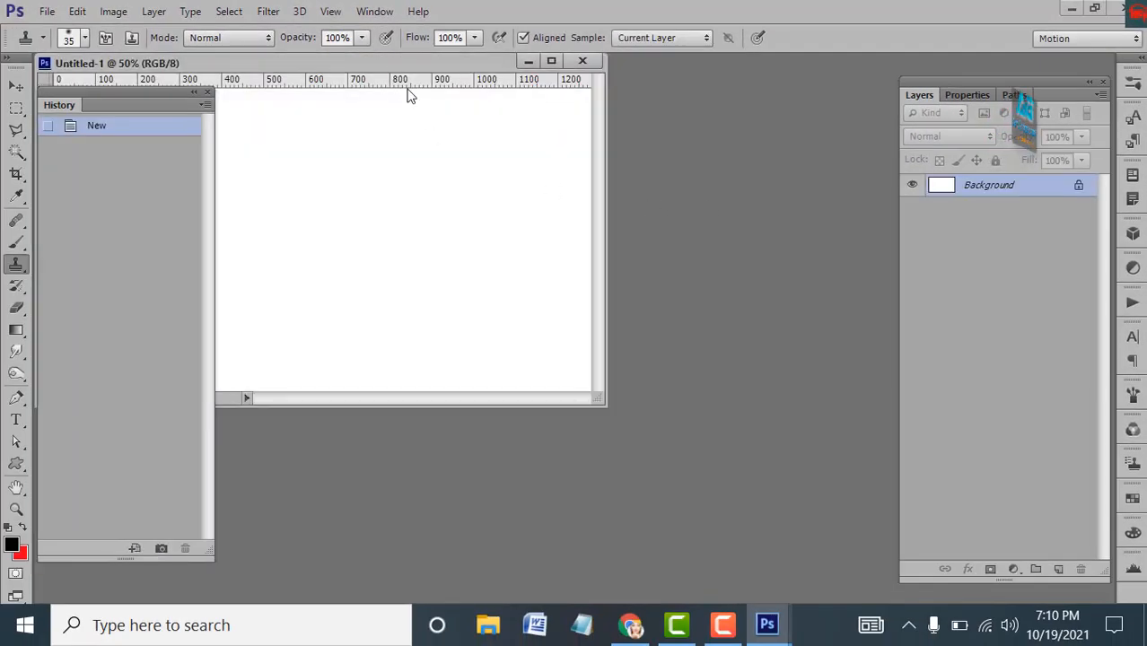
Dock Untitled-1 as a tab, zoom to 66.7%, collapse History and shift the Layers panel right
left_click_drag(408, 62, 583, 75)
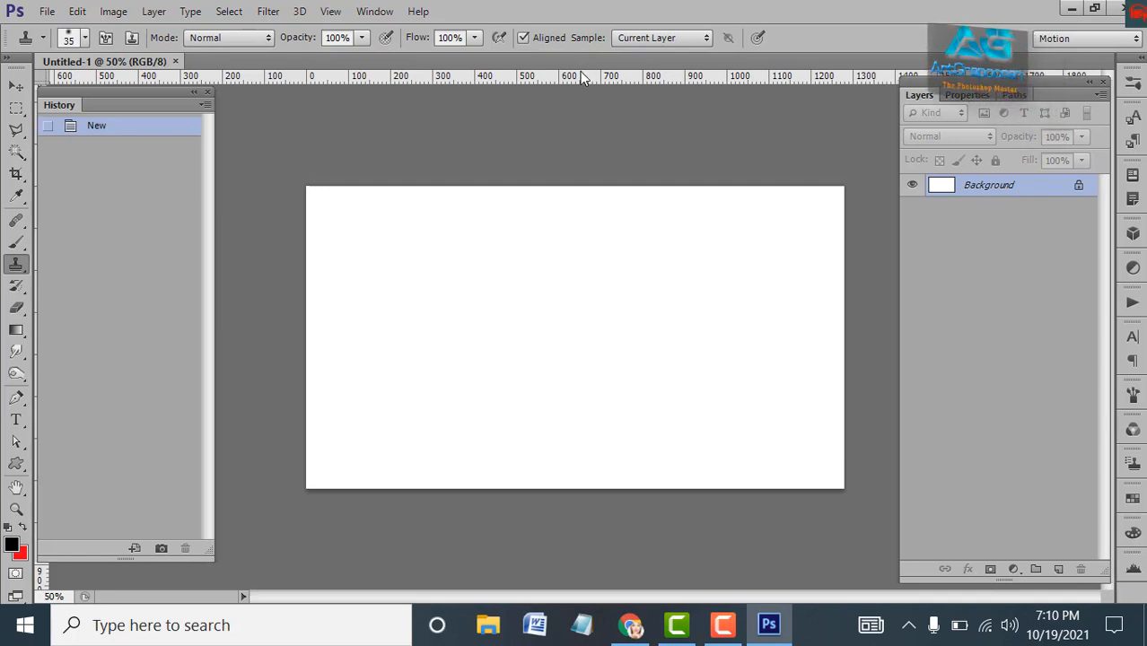
key("ctrl+plus")
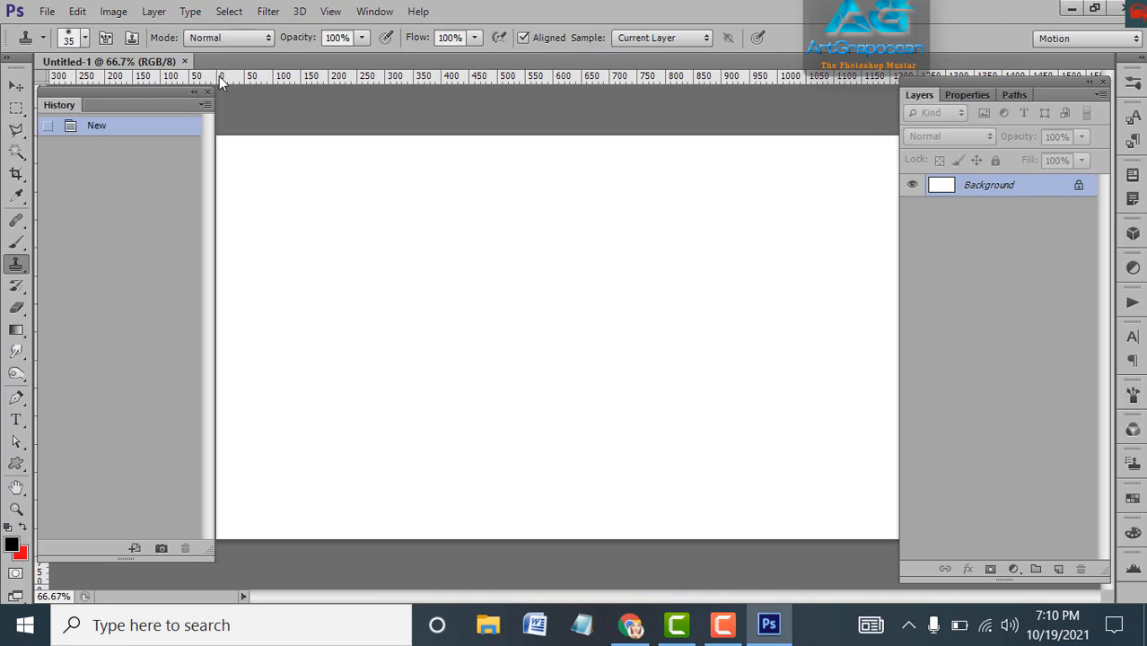
left_click(194, 93)
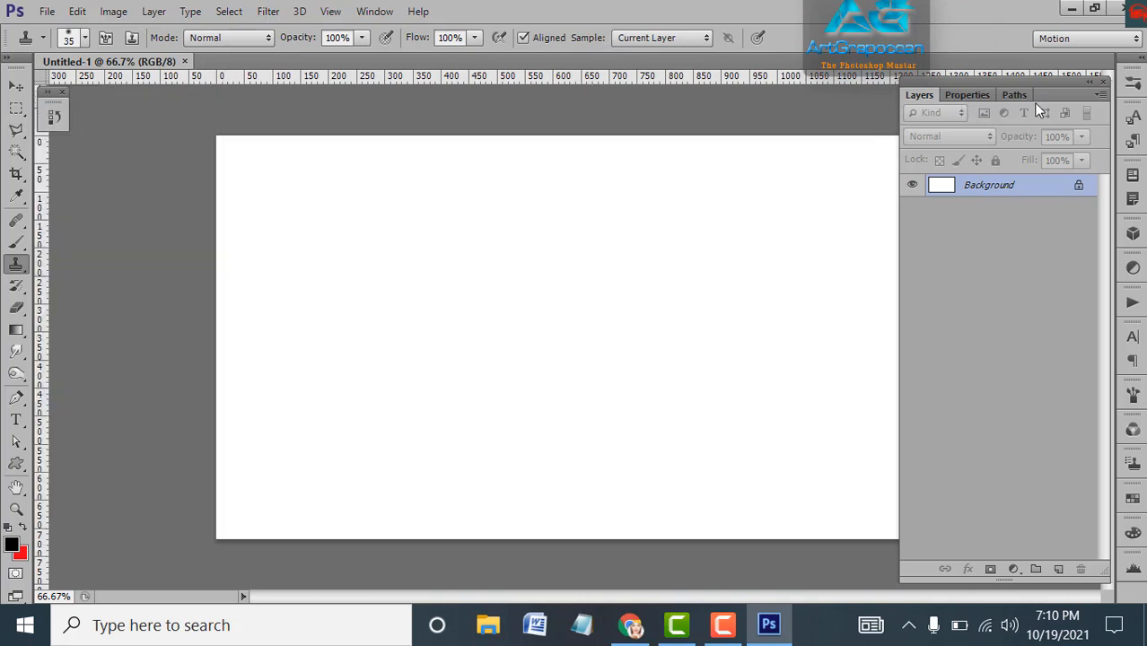
left_click_drag(1060, 83, 1085, 83)
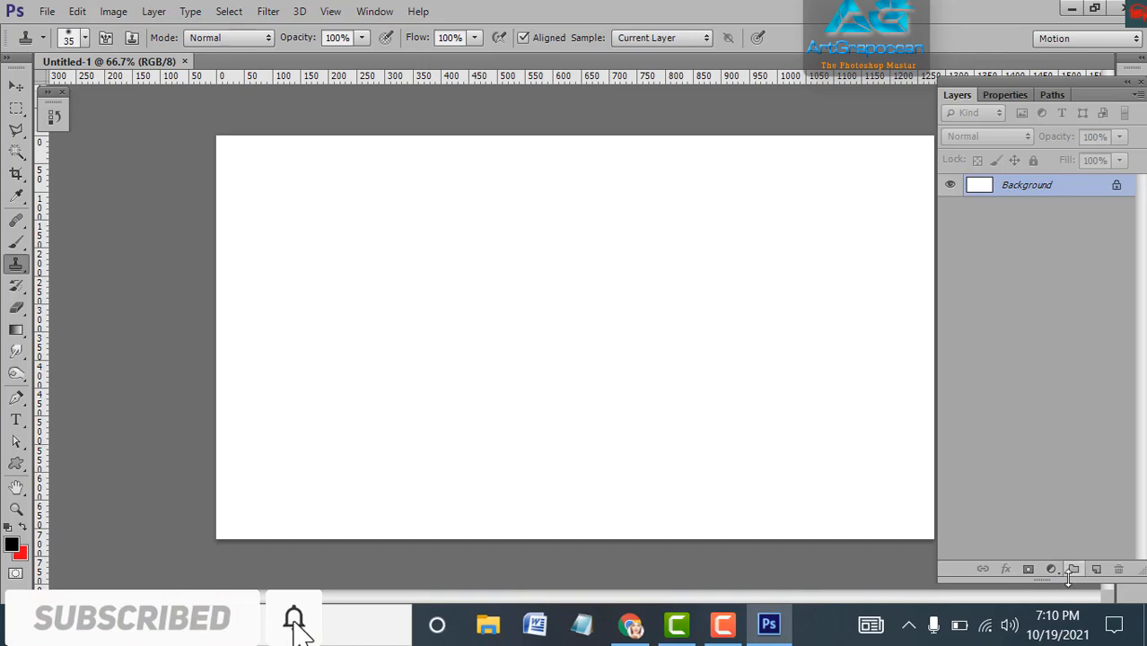
Add Layer 1 and fill it using Filter > Render > Clouds
left_click(1095, 571)
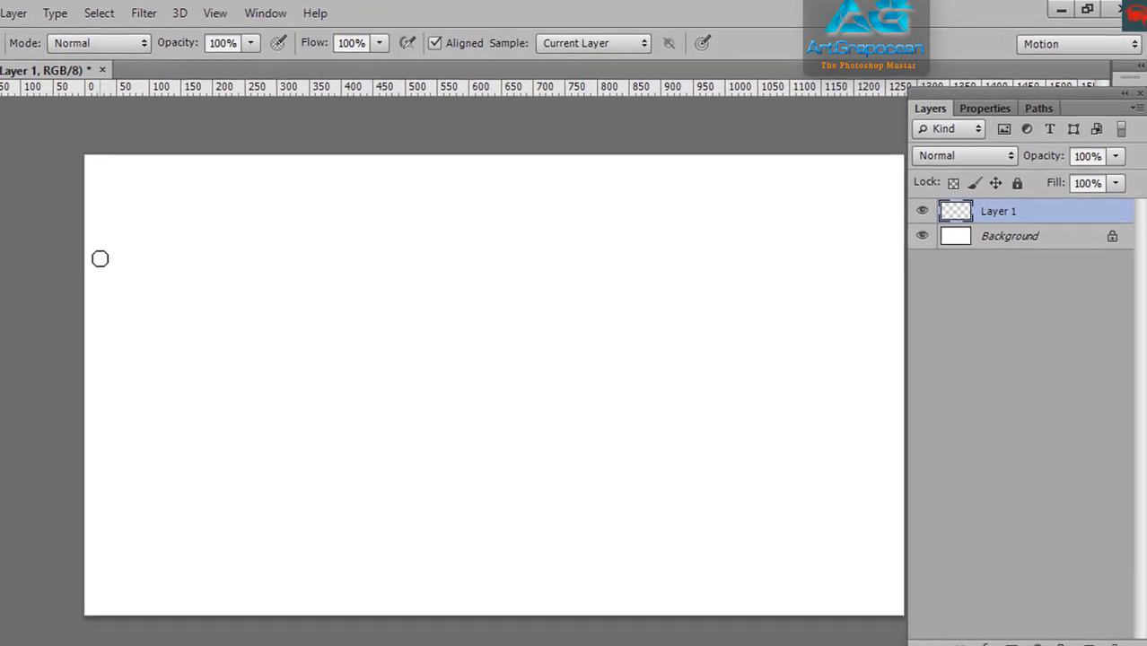
left_click(145, 14)
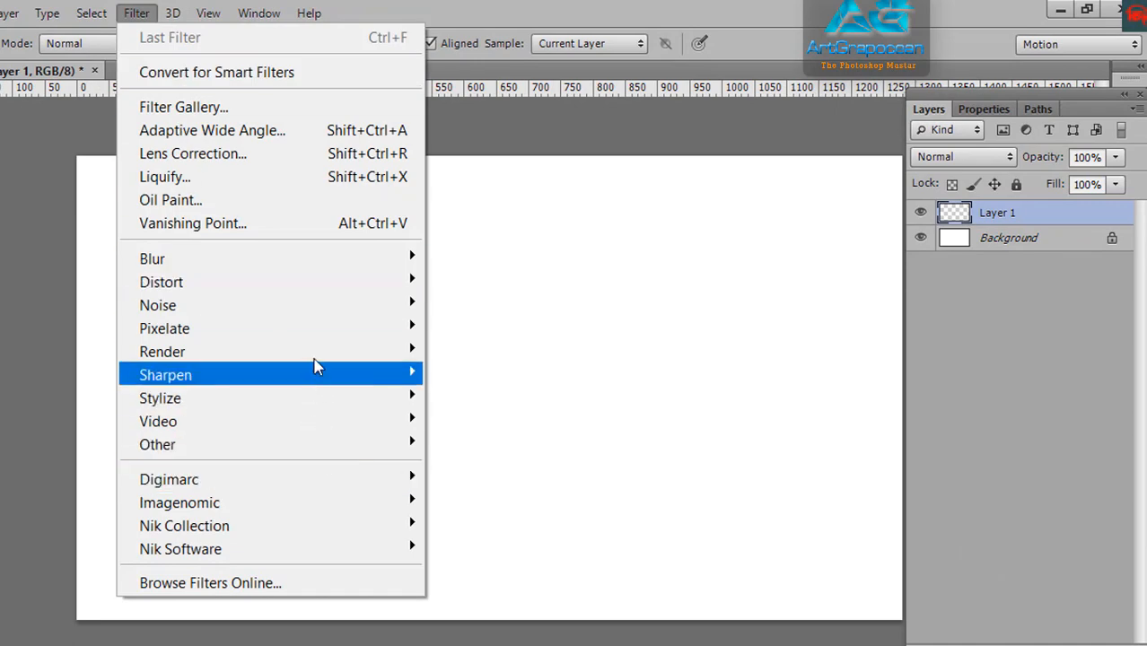
mouse_move(316, 364)
left_click(458, 355)
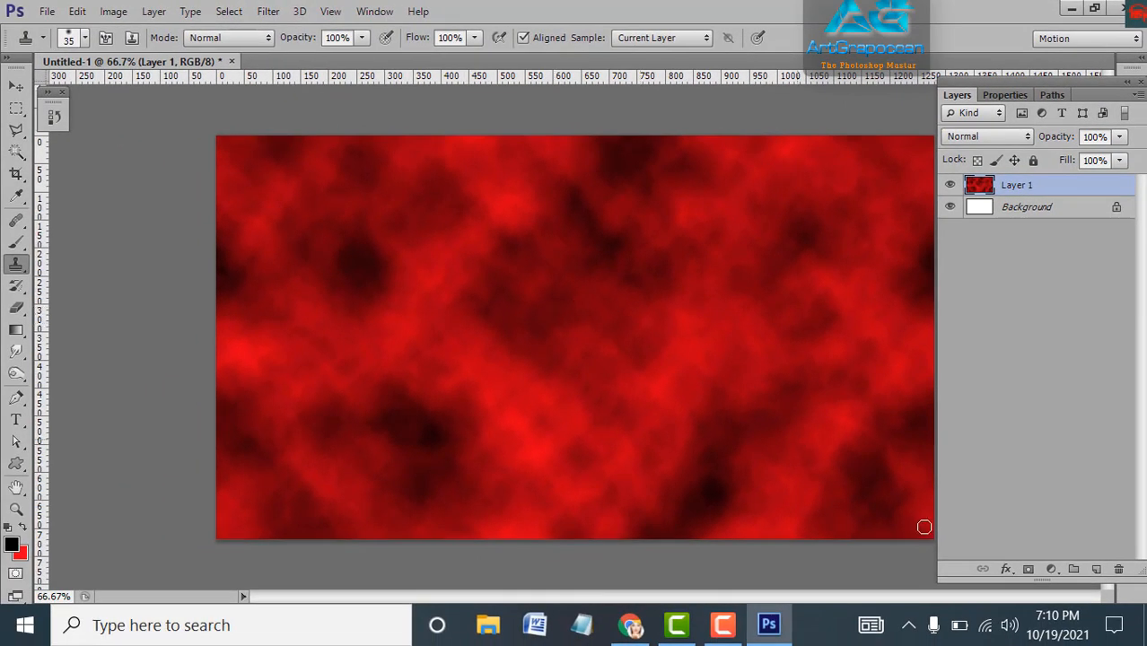
left_click(1053, 569)
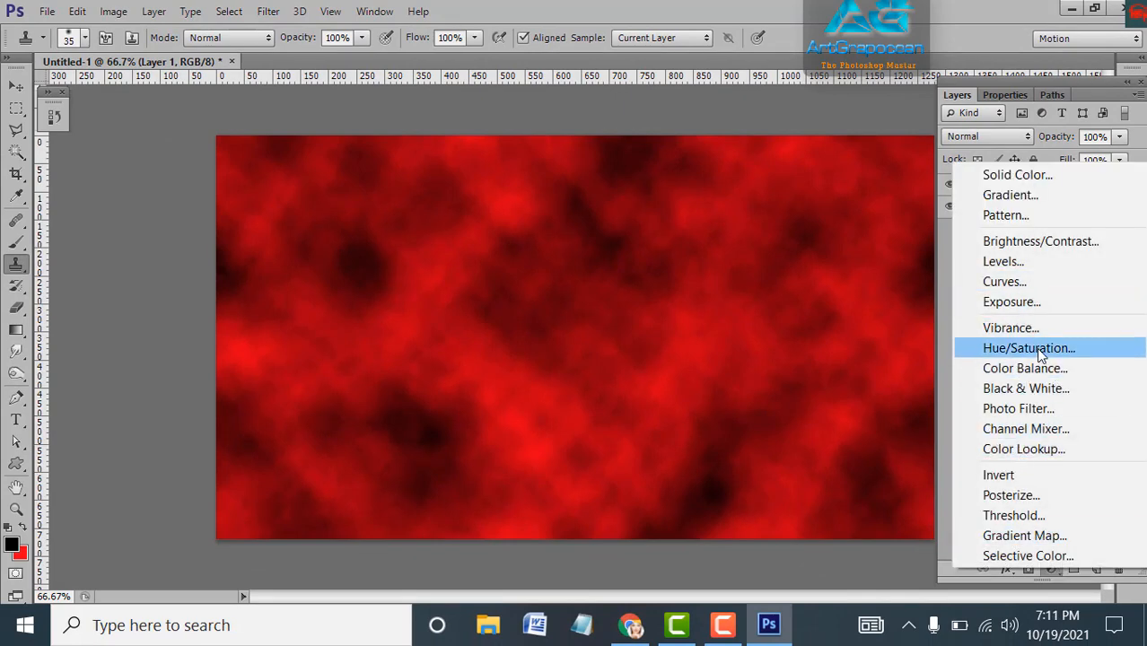
Add a Hue/Saturation adjustment with Colorize on, Saturation 100 and Hue 203
left_click(1034, 345)
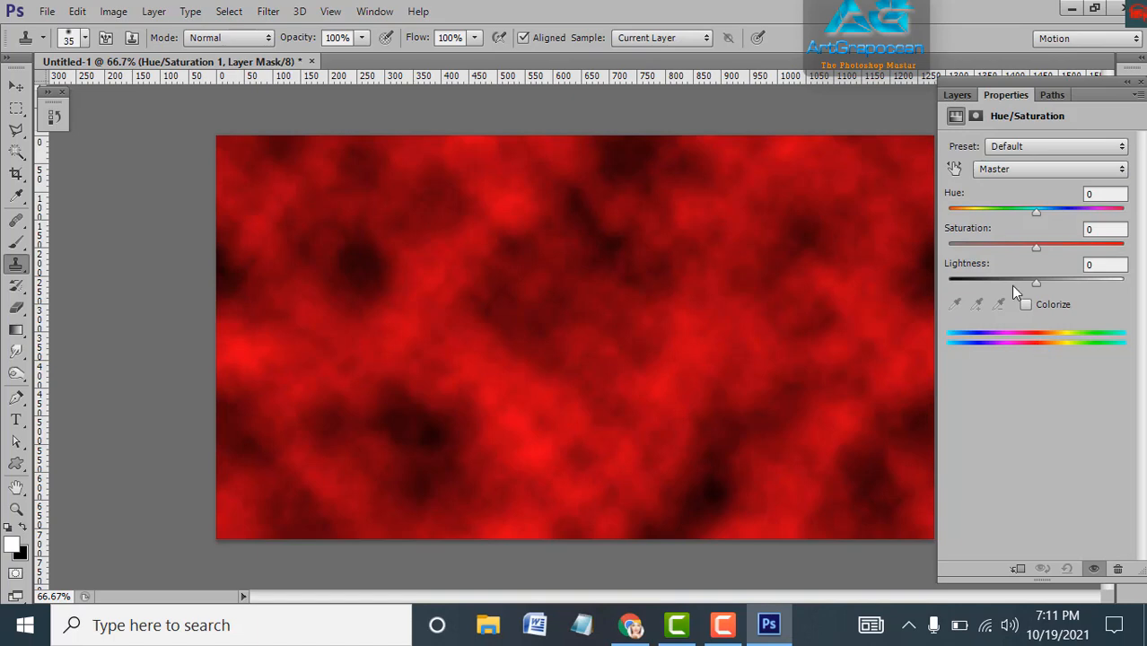
left_click(1027, 305)
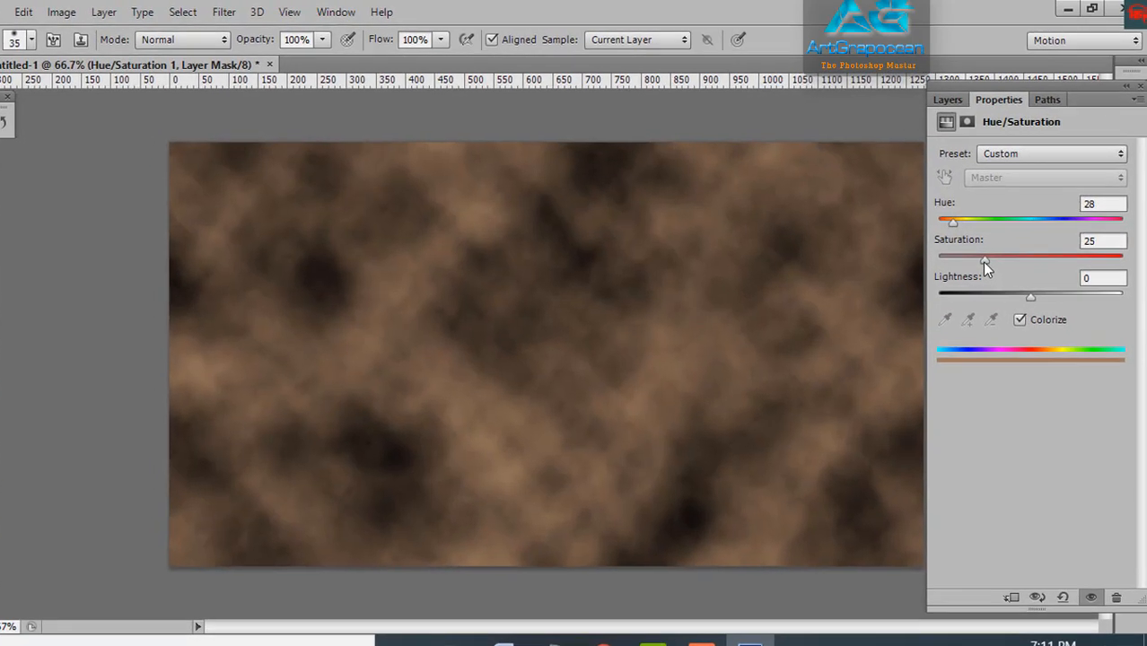
left_click_drag(992, 246, 1126, 248)
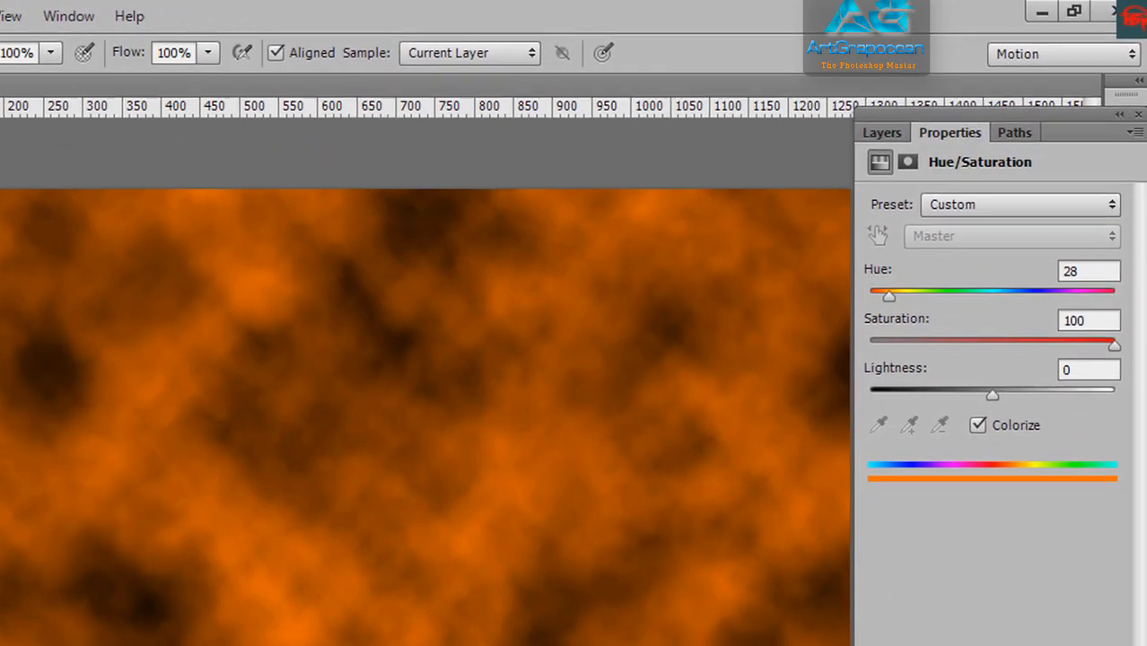
left_click_drag(880, 311, 999, 311)
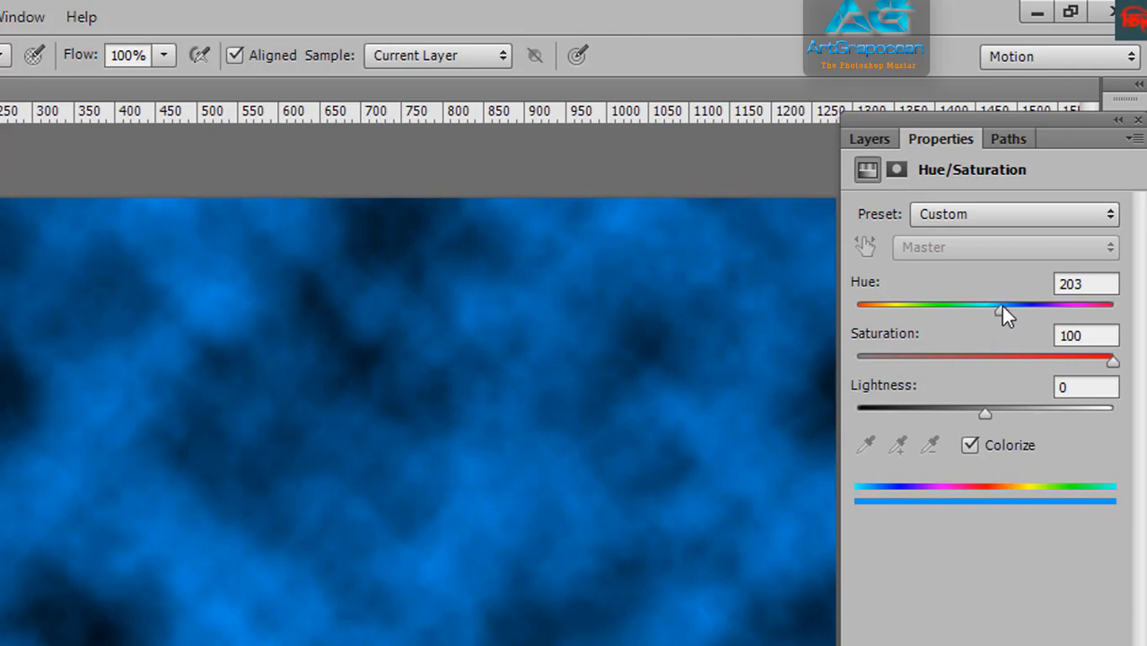
left_click(863, 144)
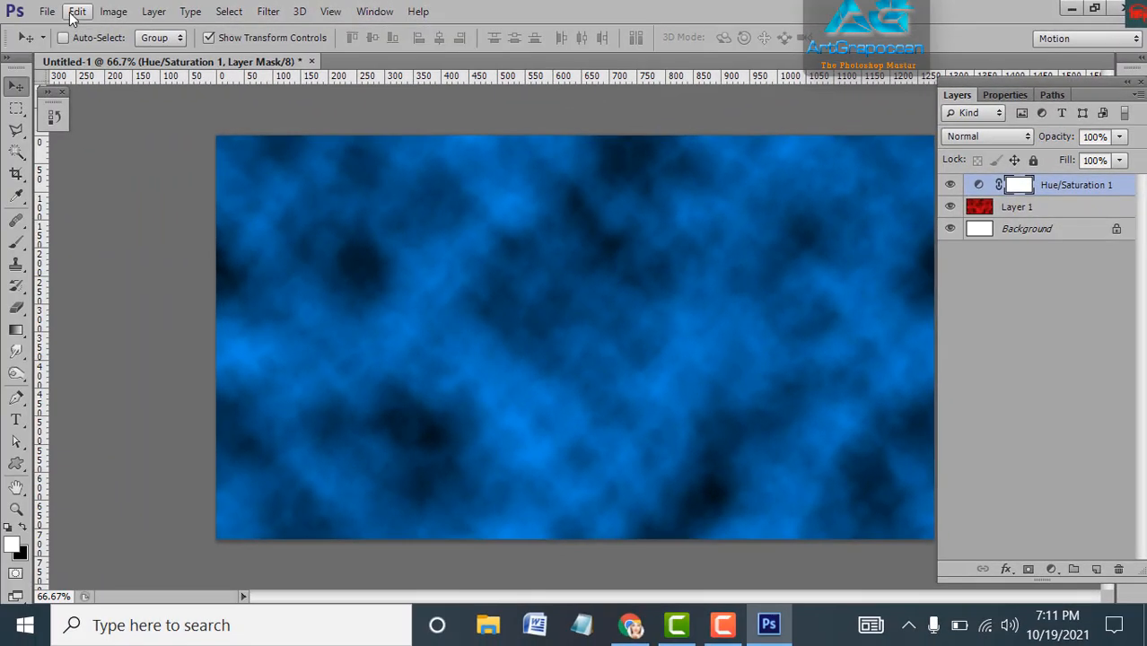
Open the purple-sari photo from the 'all kaj m (3)' folder
left_click(44, 12)
left_click(51, 54)
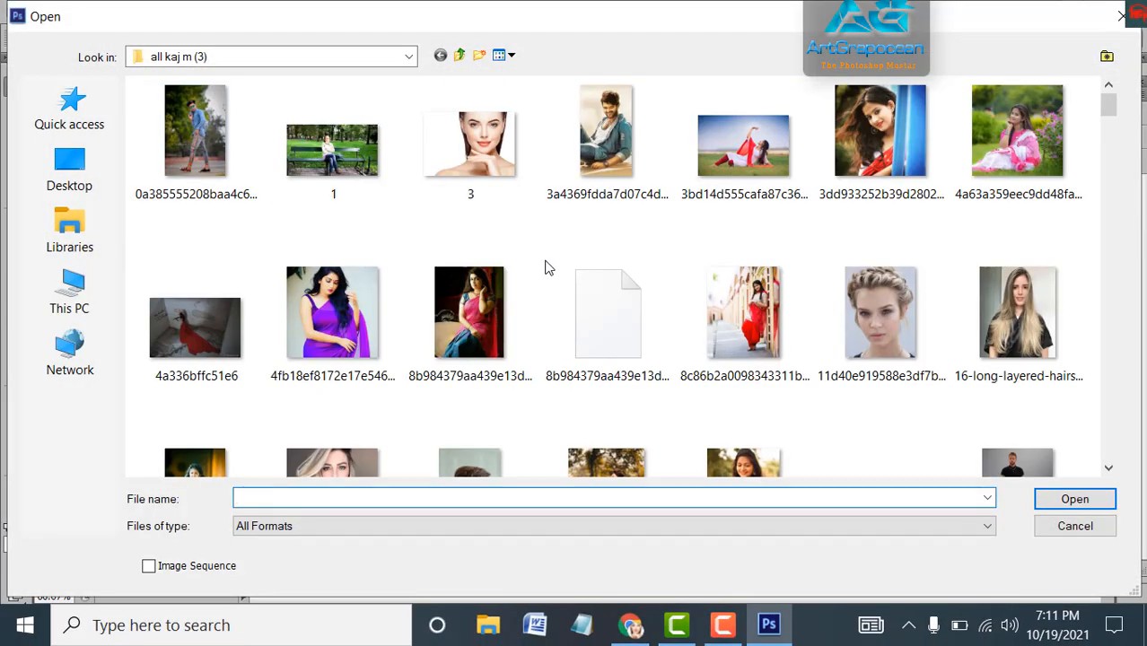
left_click(352, 337)
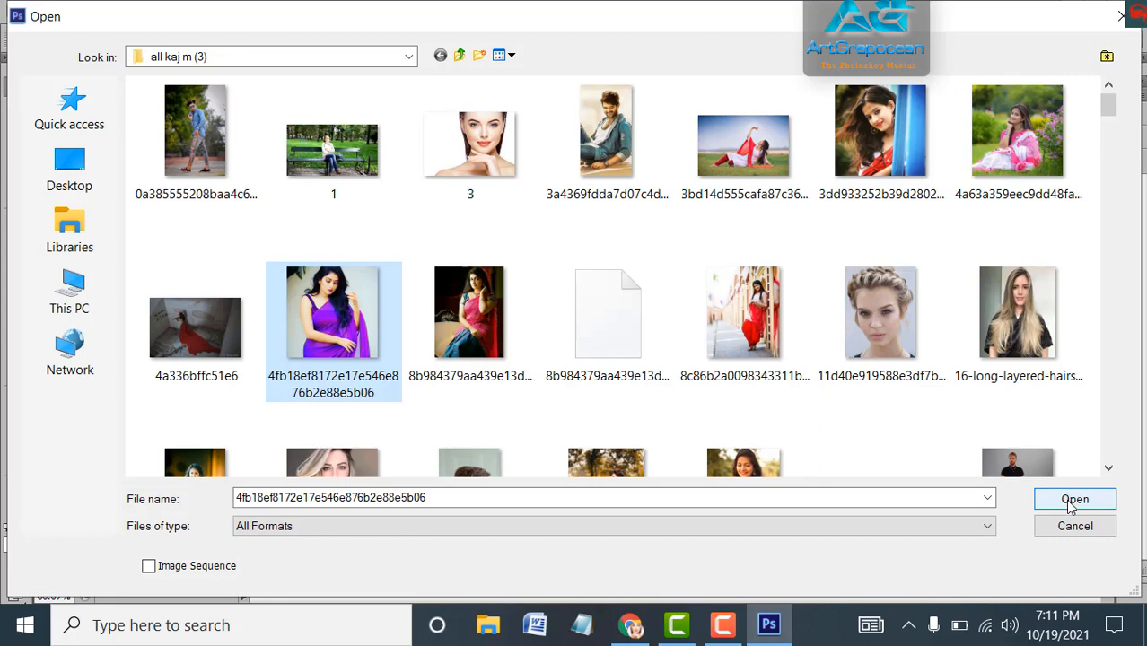
left_click(1072, 501)
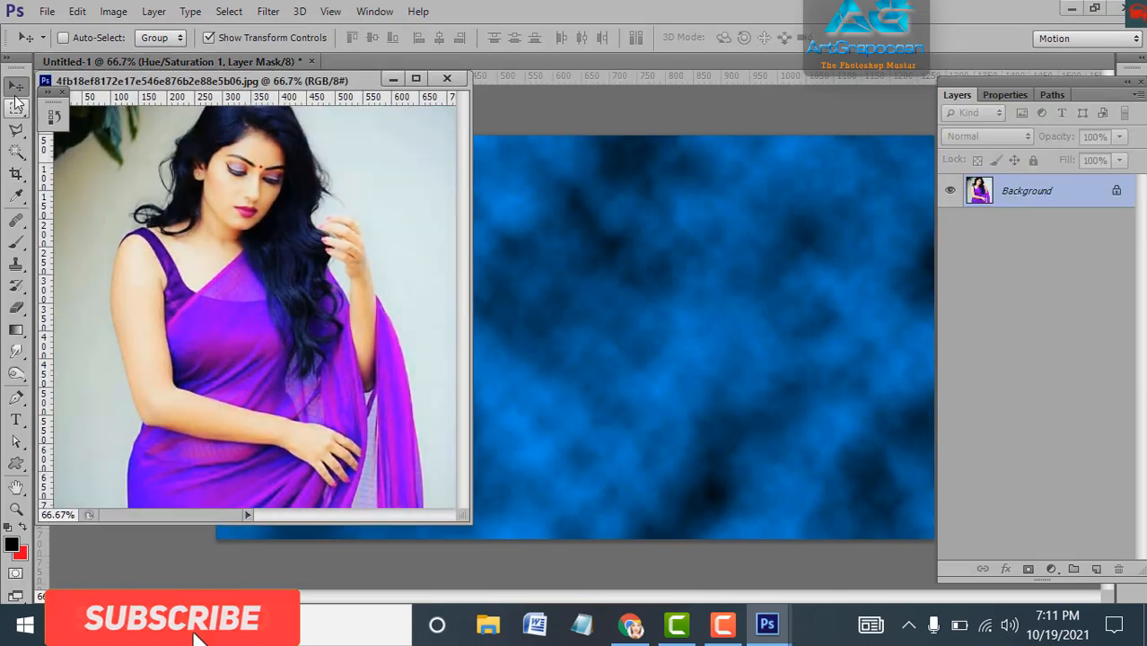
Drag the photo onto the cloud canvas as Layer 2 and close the original photo window
left_click_drag(190, 287, 597, 368)
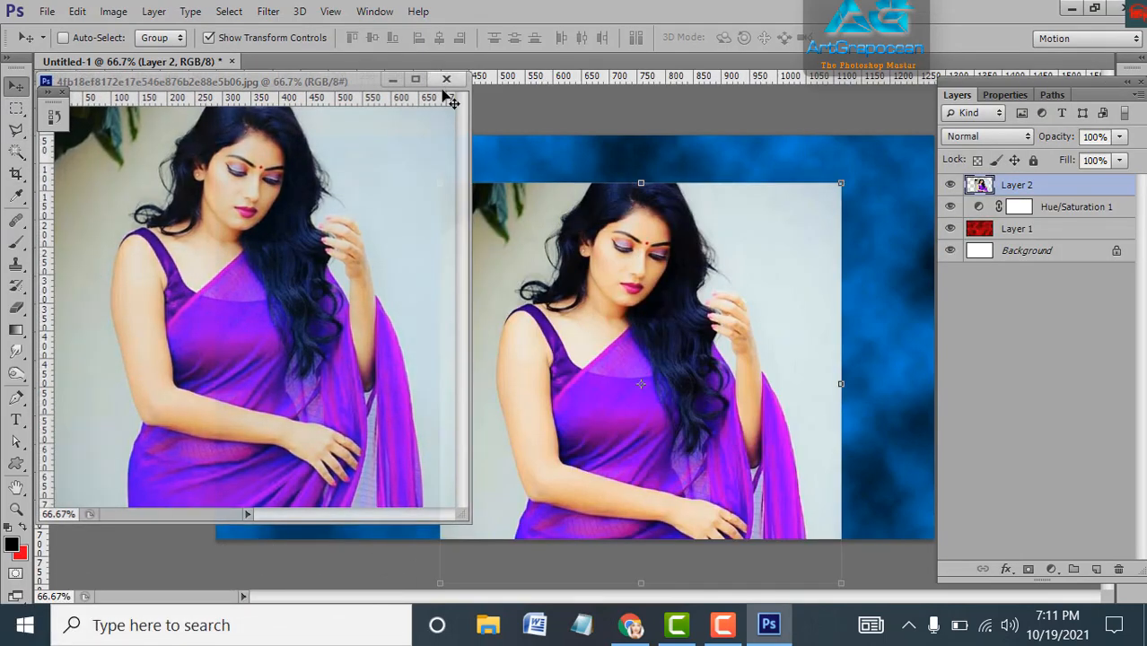
left_click(446, 79)
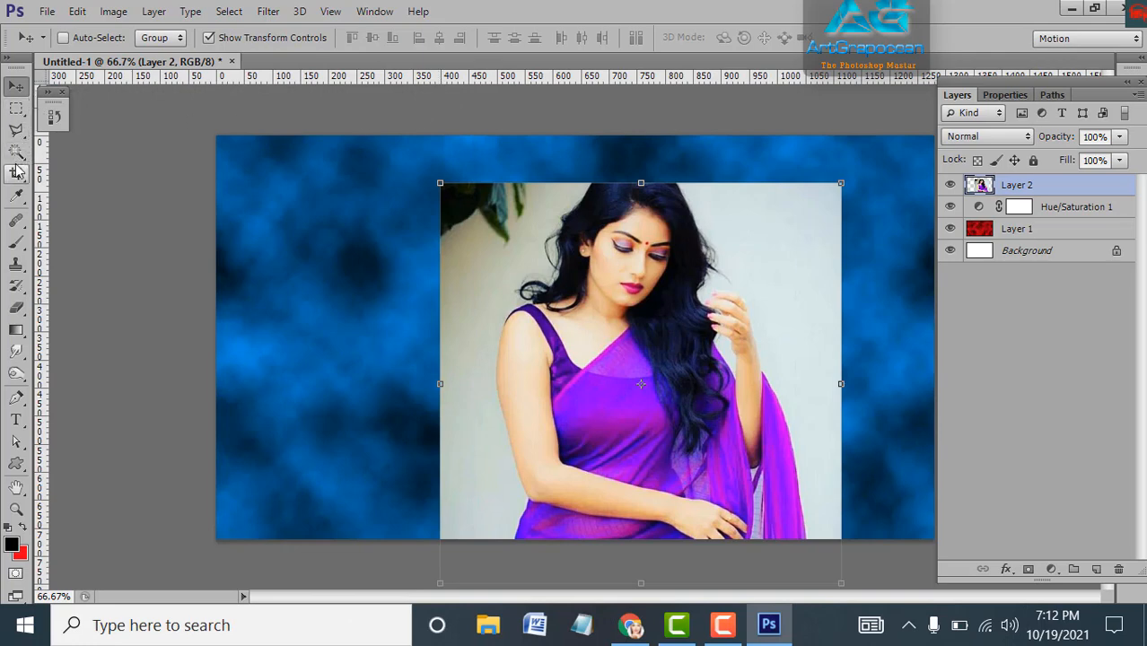
left_click(16, 132)
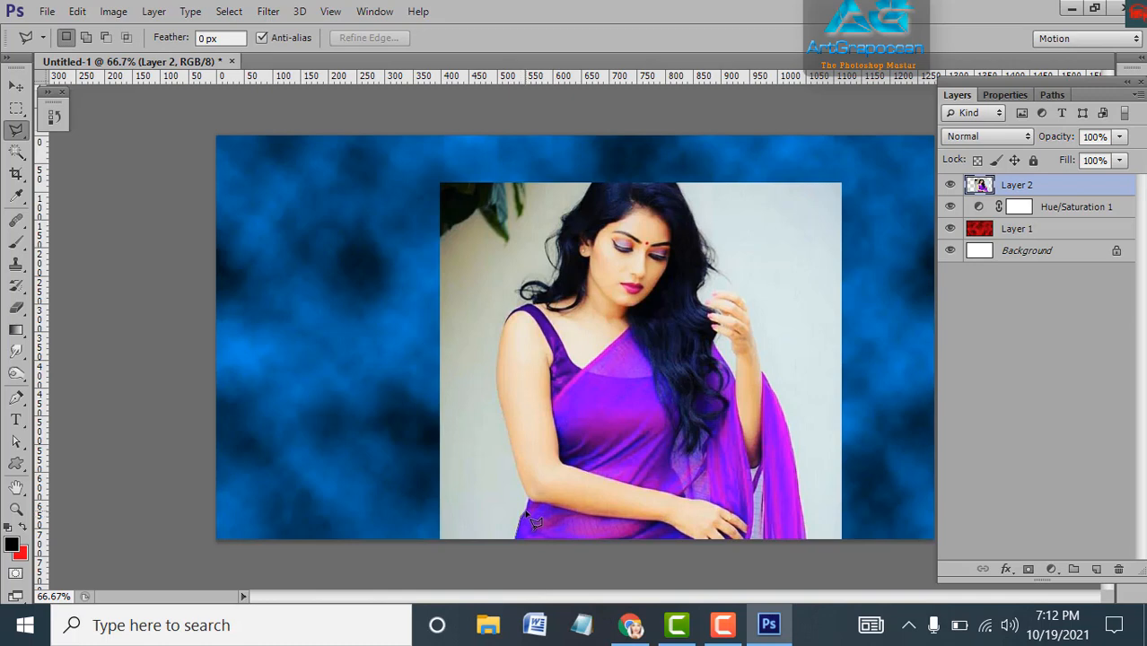
Place lasso points from the woman's elbow up her arm toward the shoulder
scroll(527, 513, "up", 2)
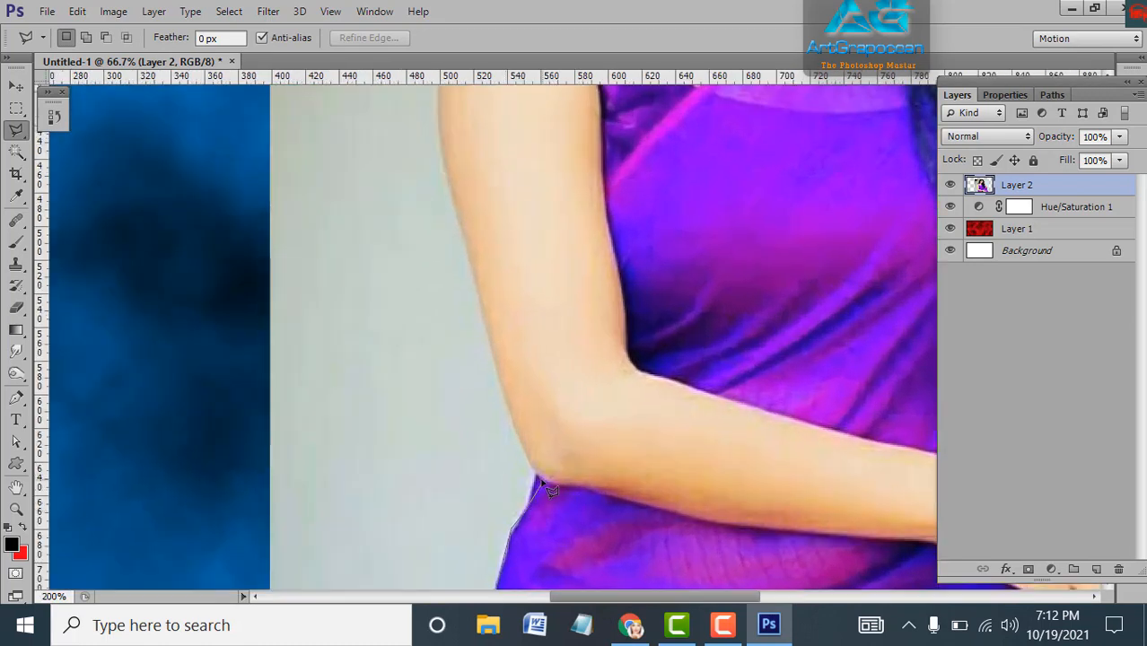
left_click(536, 476)
left_click(496, 384)
left_click(487, 320)
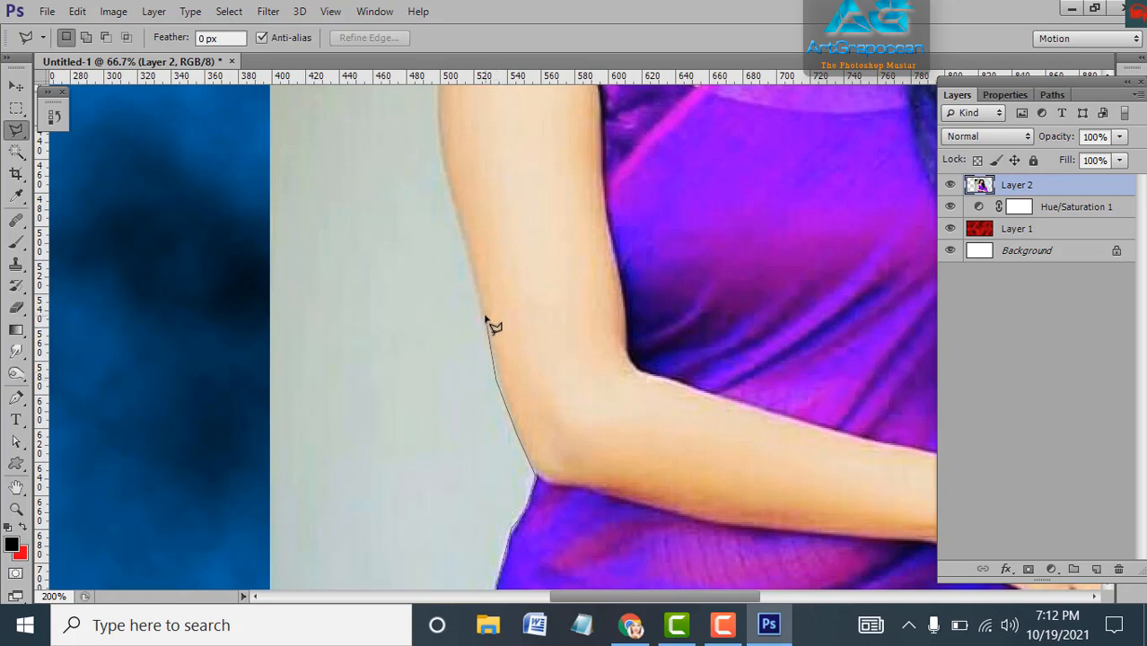
left_click(466, 256)
left_click(447, 179)
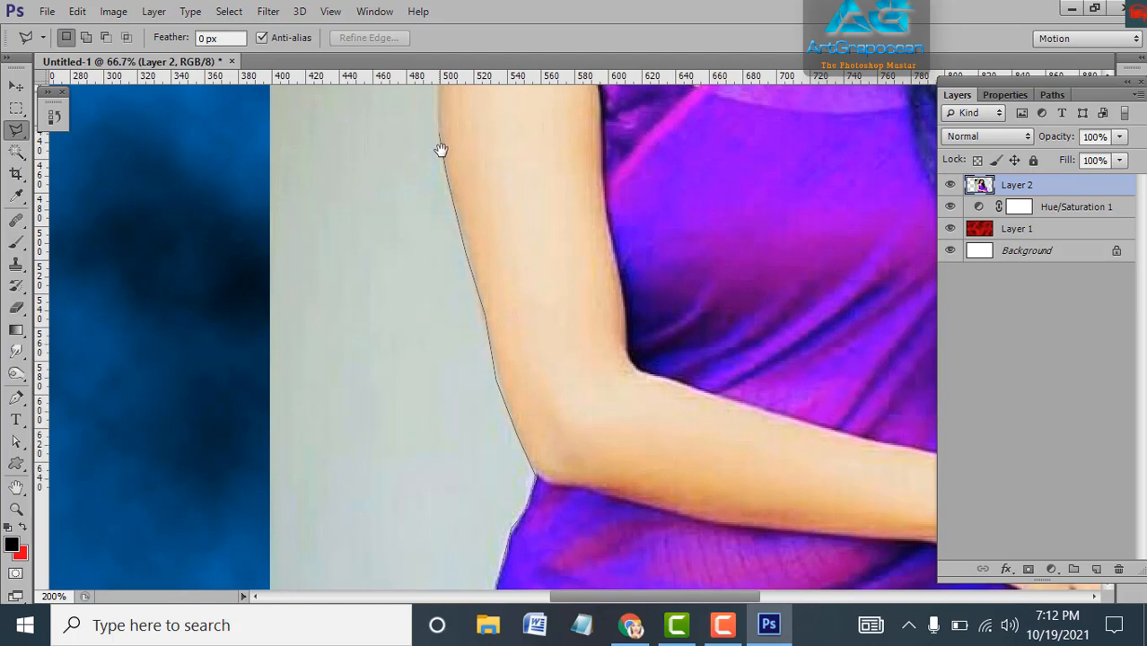
left_click_drag(443, 151, 445, 171)
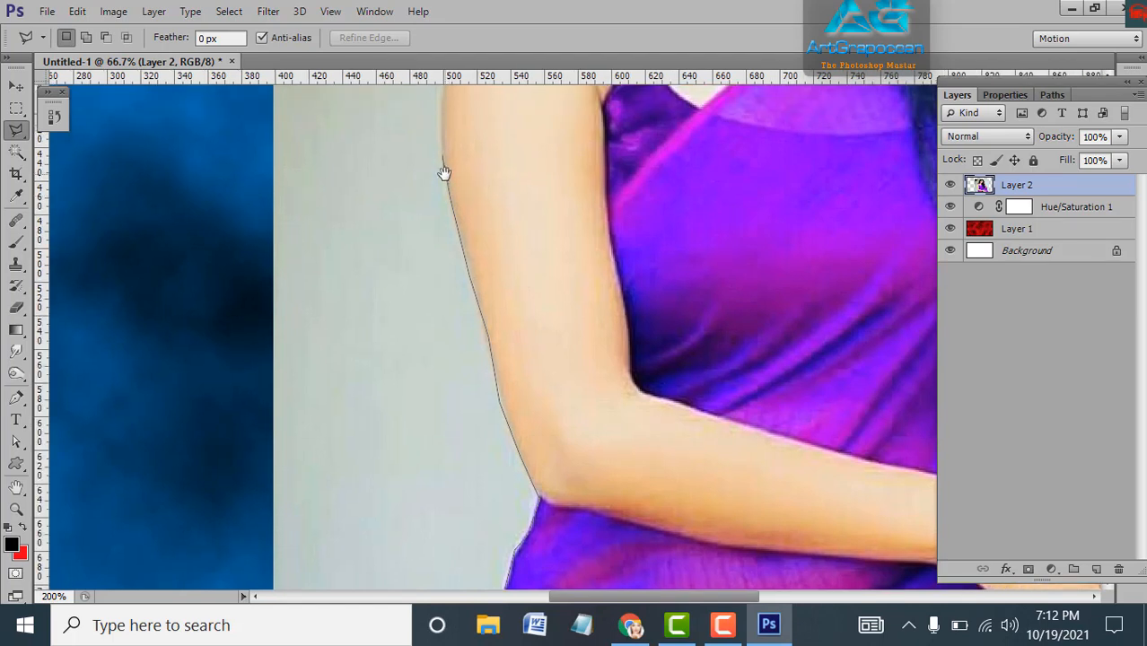
scroll(444, 173, "down", 1)
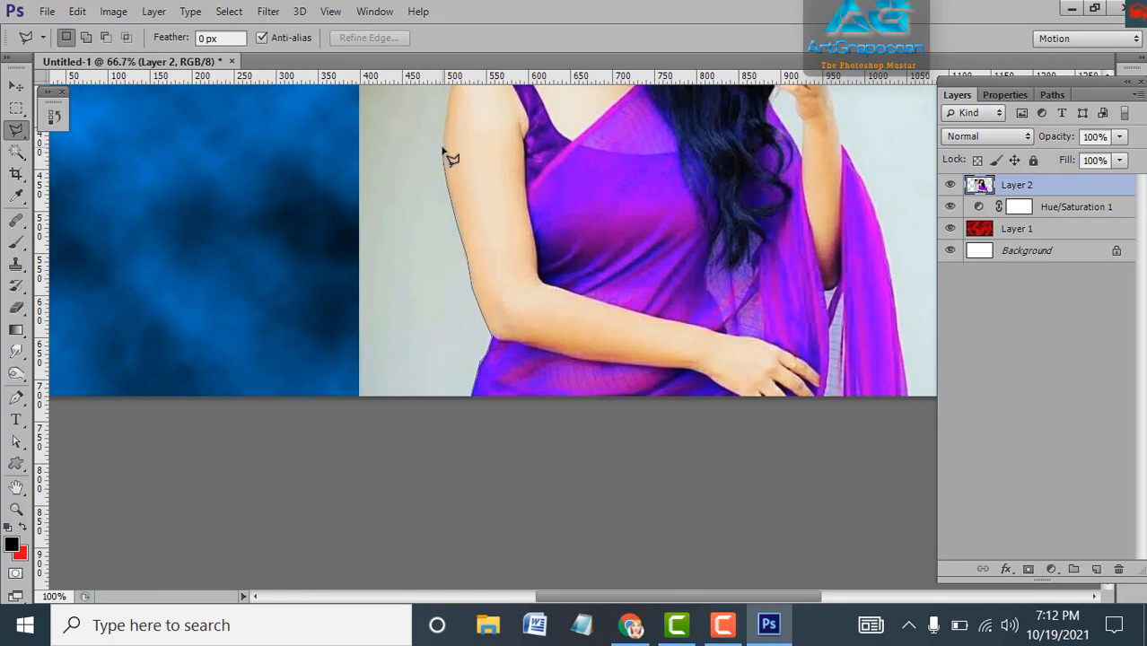
scroll(446, 153, "down", 1)
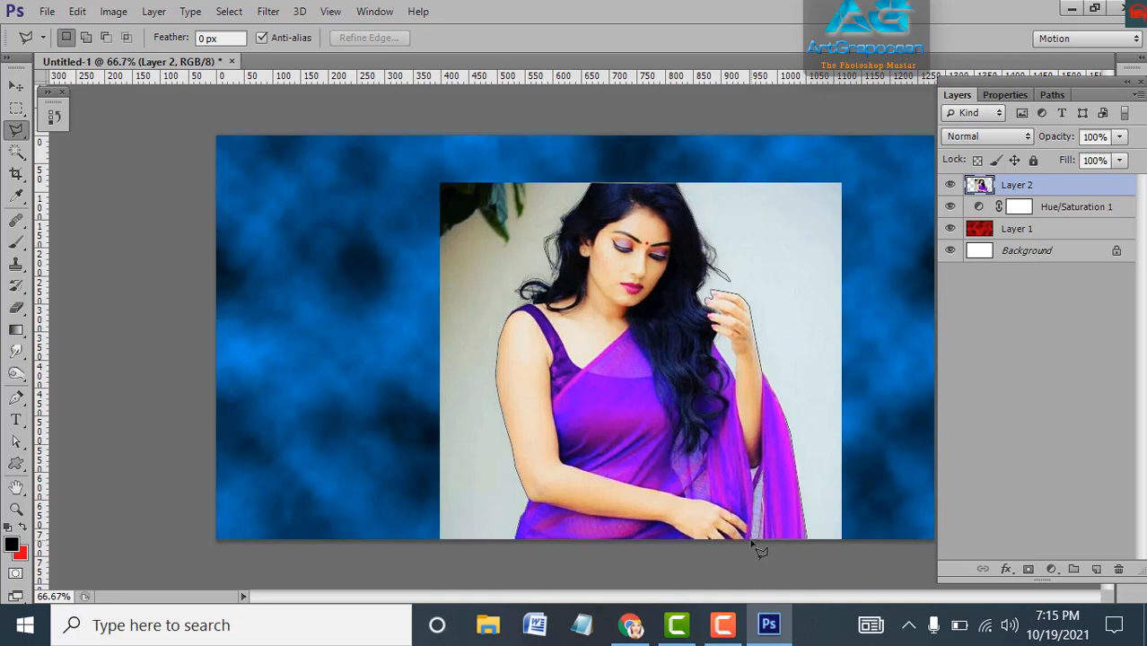
Close the lasso around the woman, drag her left onto the blue clouds, then deselect
left_click(523, 544)
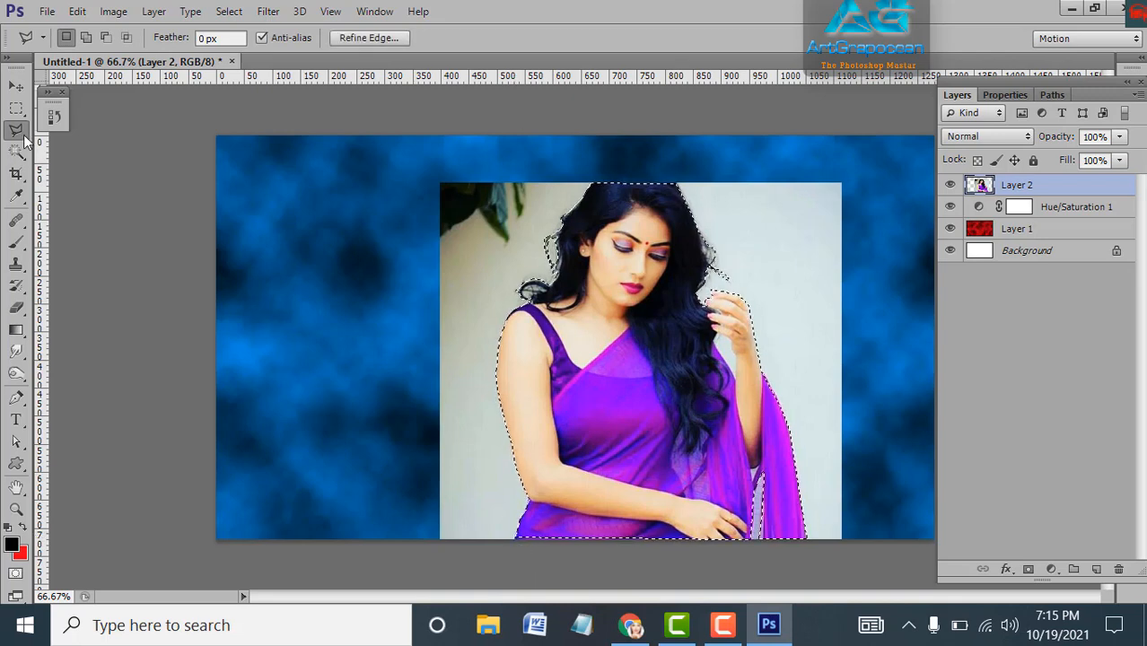
left_click(262, 12)
left_click(255, 12)
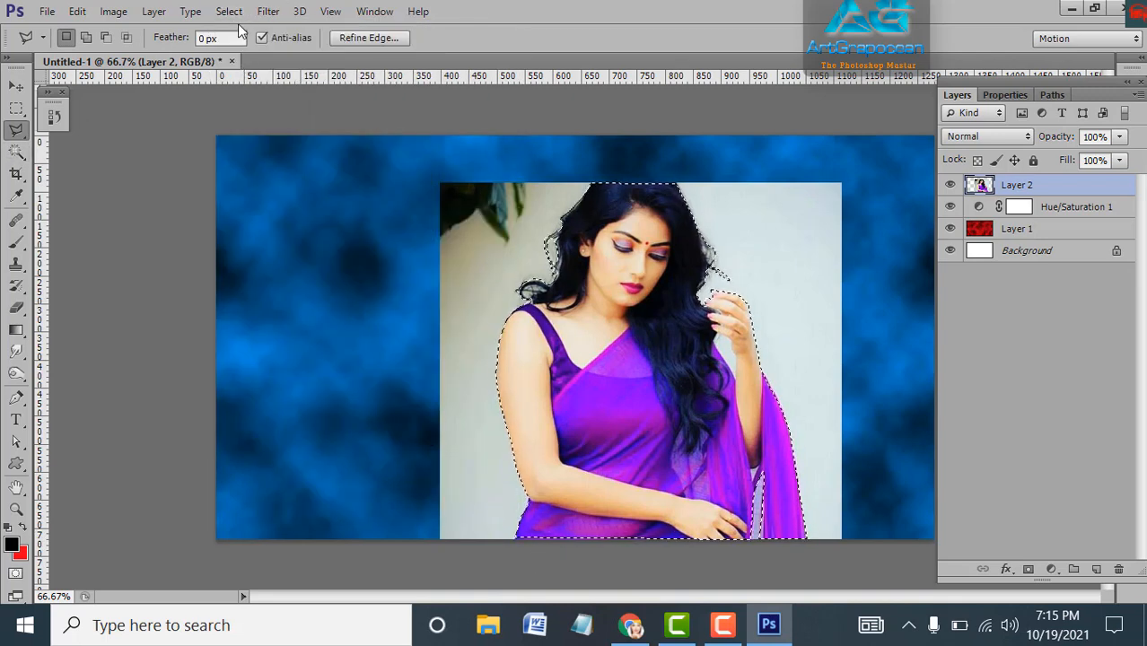
left_click(229, 11)
left_click(260, 101)
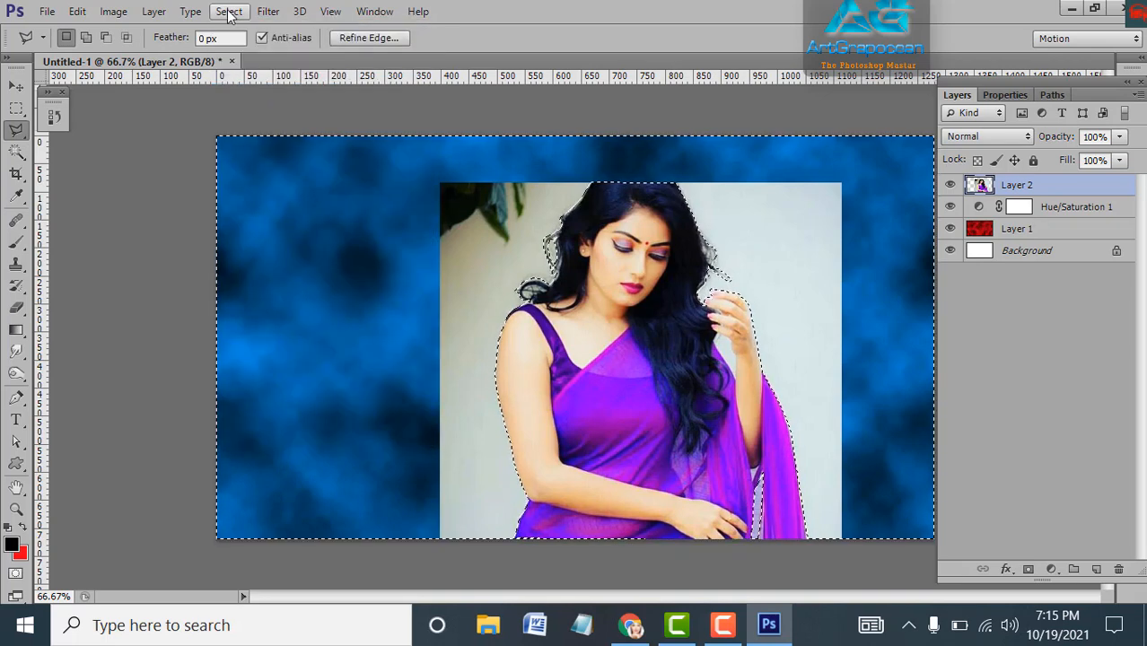
left_click(228, 11)
left_click(251, 93)
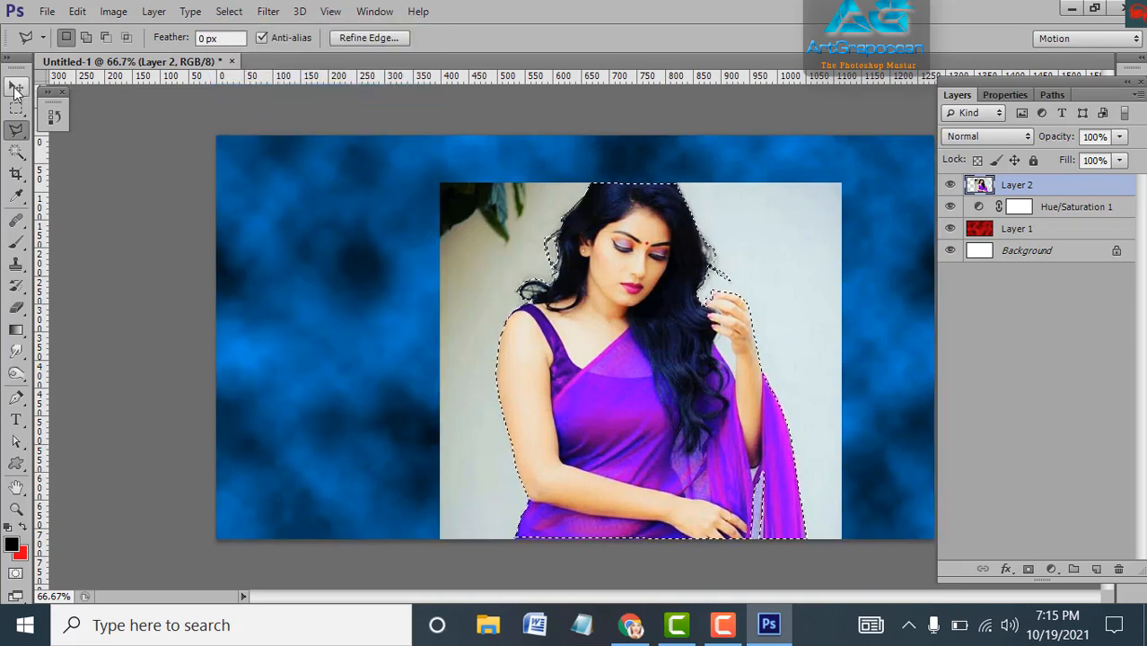
left_click(16, 85)
left_click_drag(647, 390, 305, 362)
left_click(229, 11)
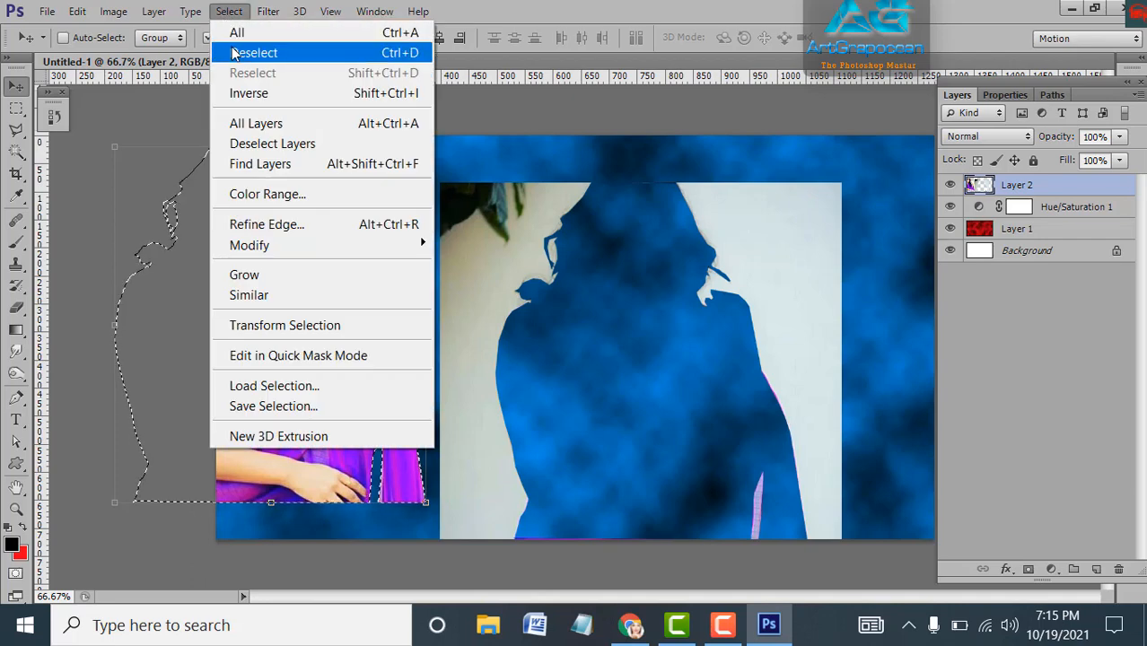
left_click(238, 49)
Erase the white wall strip with a 100 px eraser and leftover photo with 600 px
left_click(16, 308)
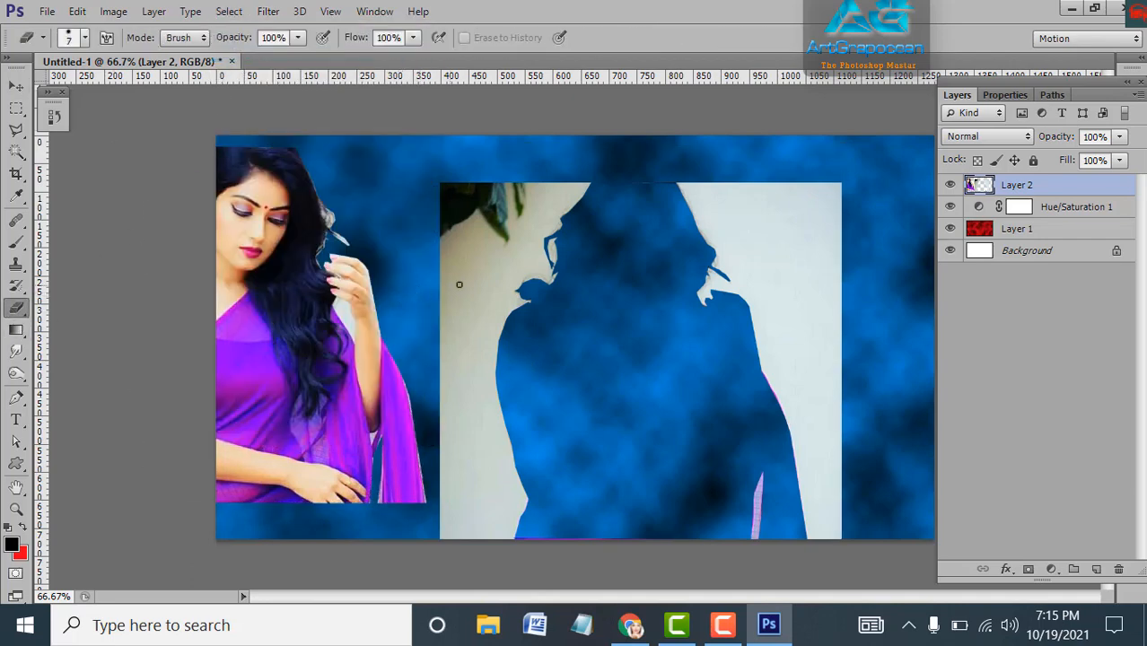
key("bracketright")
key("bracketright")
key("bracketright")
key("bracketright")
key("bracketright")
key("bracketright")
key("bracketright")
key("bracketright")
key("bracketright")
key("bracketright")
key("bracketright")
key("bracketright")
key("bracketright")
key("bracketright")
key("bracketright")
key("bracketright")
key("bracketright")
key("bracketright")
key("bracketright")
key("bracketright")
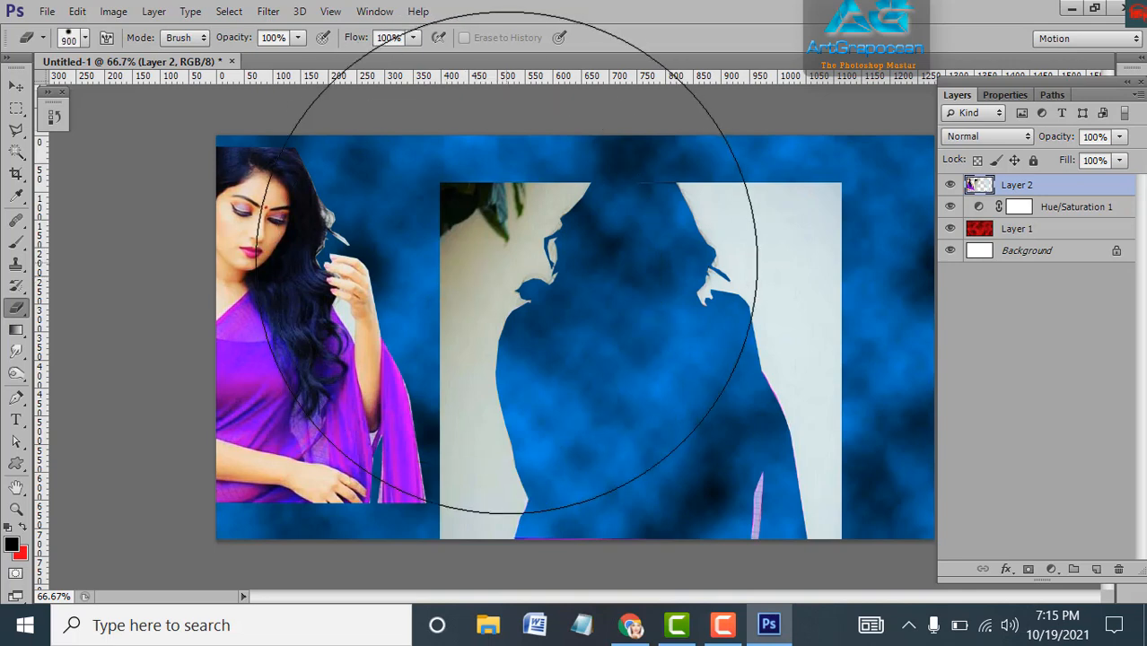
key("bracketleft")
key("bracketleft")
key("bracketleft")
key("bracketleft")
key("bracketleft")
key("bracketleft")
key("bracketleft")
key("bracketleft")
key("bracketleft")
key("bracketleft")
key("bracketleft")
key("bracketleft")
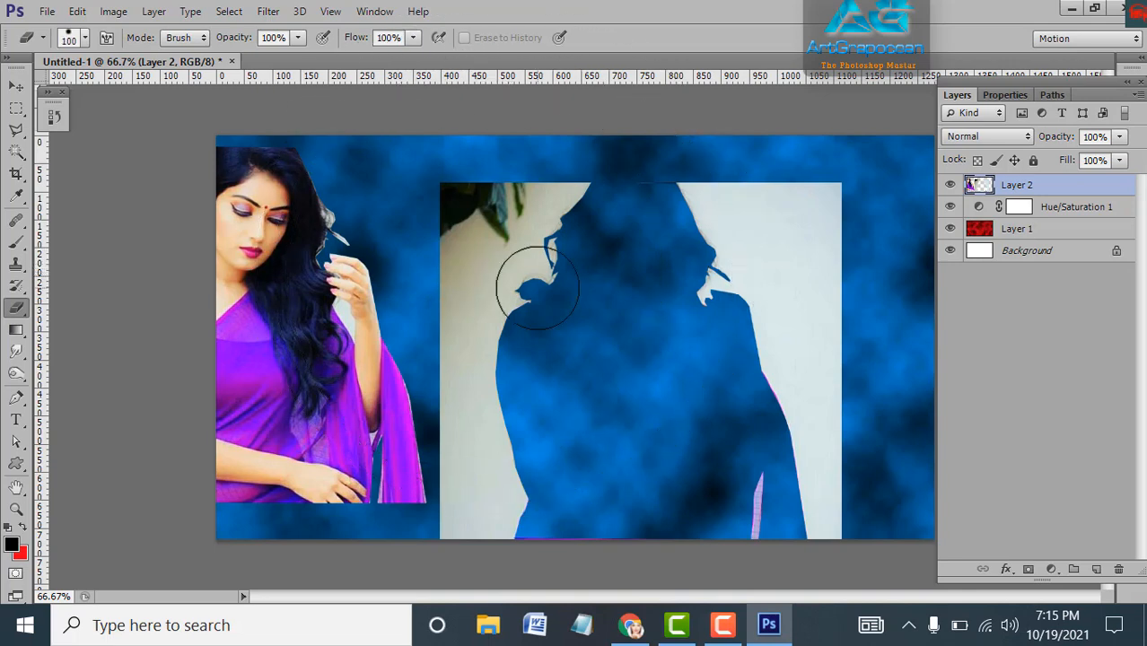
mouse_move(447, 185)
left_mouse_down()
mouse_move(463, 525)
mouse_move(477, 537)
left_mouse_up()
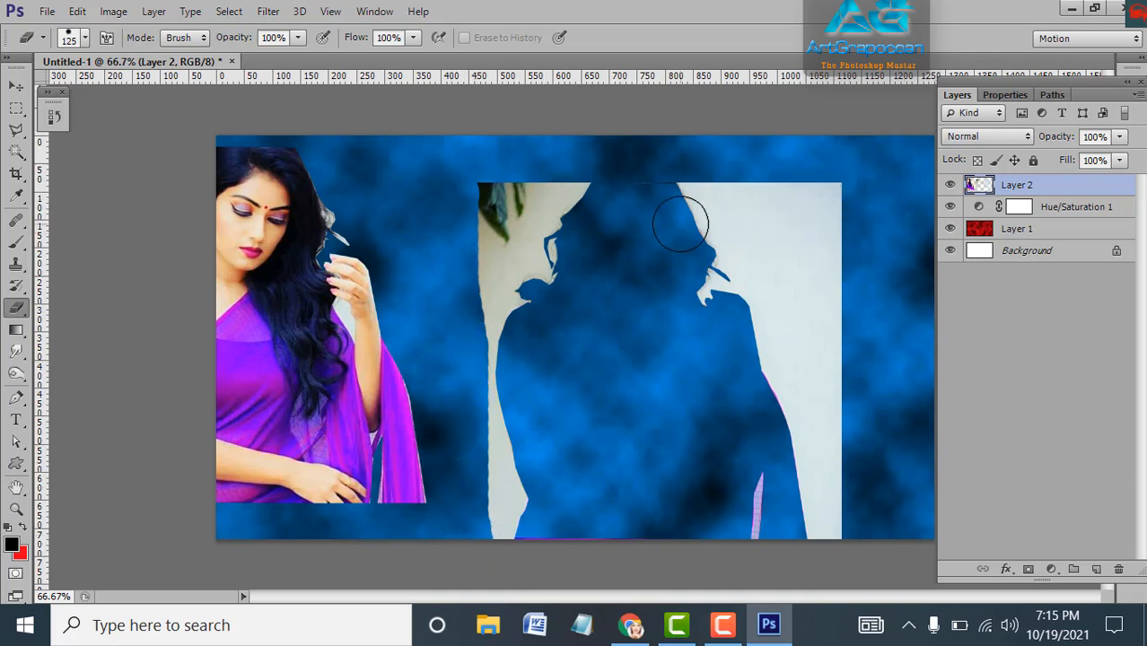
key("bracketright")
key("bracketright")
key("bracketright")
key("bracketright")
key("bracketright")
key("bracketright")
key("bracketright")
key("bracketright")
mouse_move(653, 264)
left_mouse_down()
mouse_move(616, 292)
mouse_move(608, 459)
mouse_move(685, 500)
mouse_move(744, 423)
mouse_move(742, 243)
left_mouse_up()
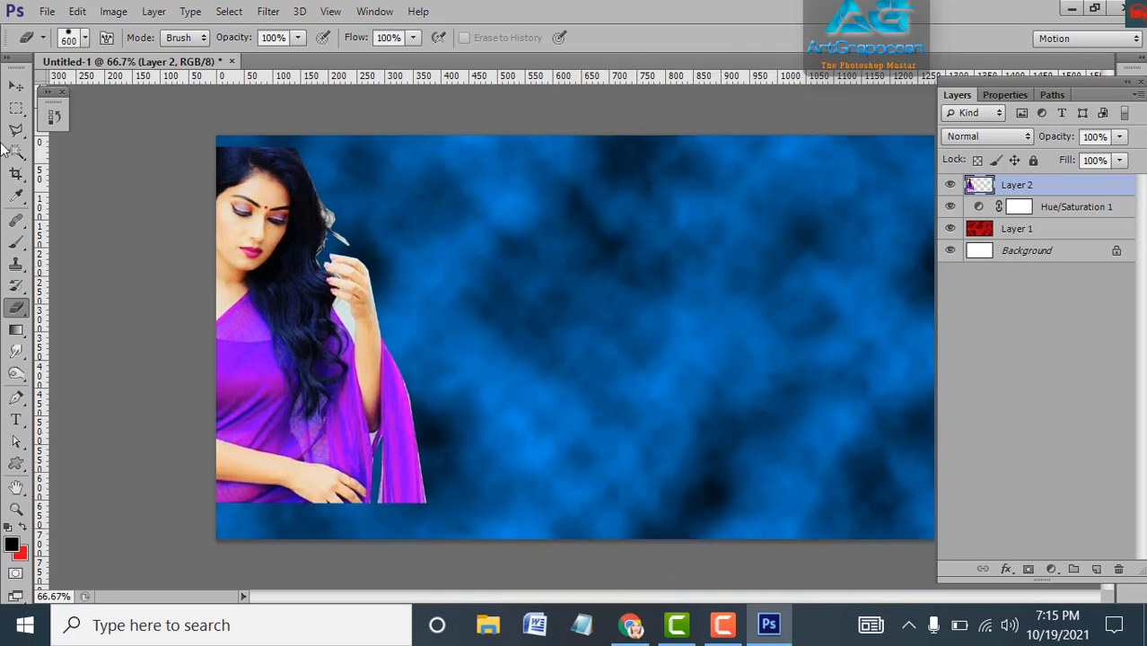
Reposition the cut-out woman just right of the canvas centre
left_click(16, 85)
left_click_drag(274, 346, 338, 340)
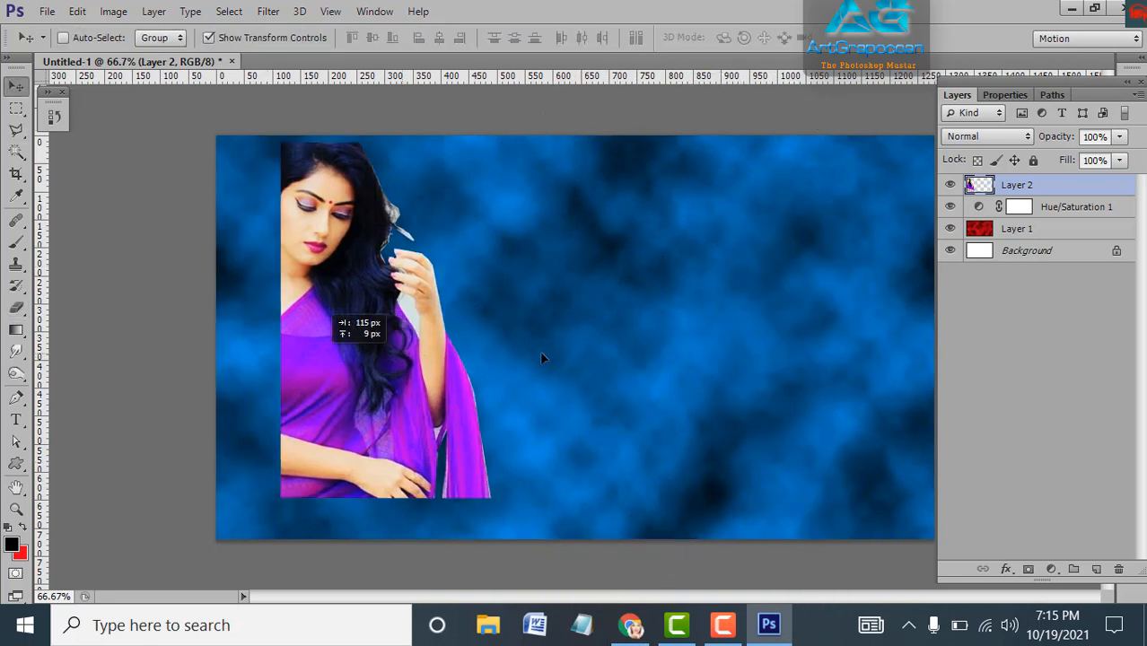
left_click_drag(542, 358, 584, 372)
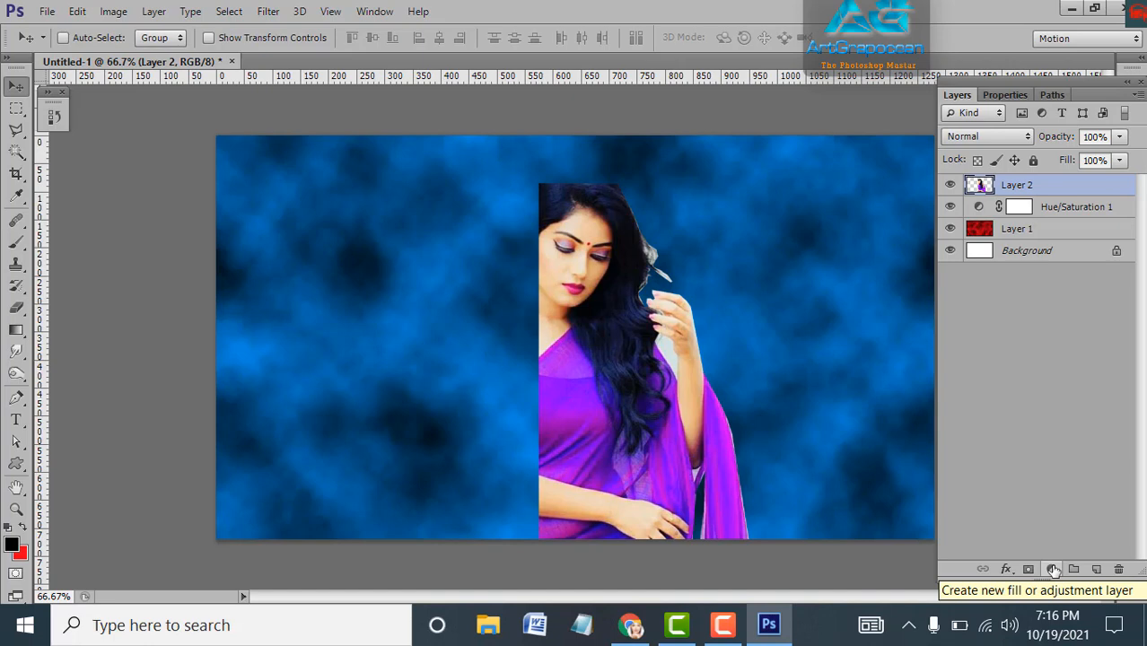
Apply a Drop Shadow to Layer 2 with 100% opacity and a 67° angle
left_click(1005, 569)
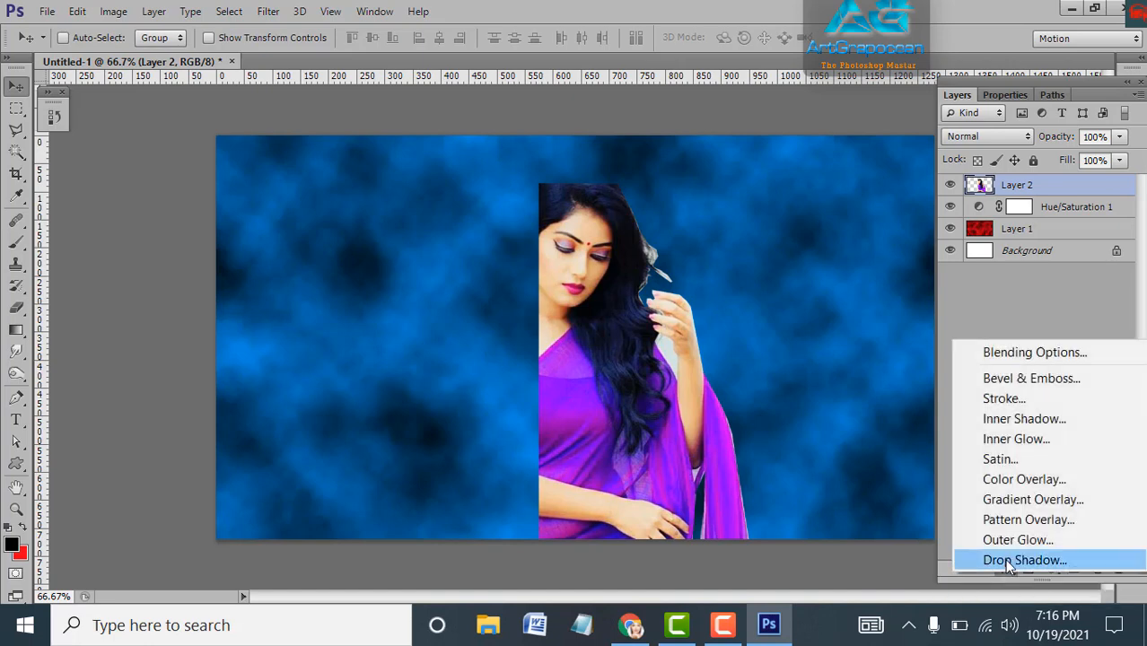
left_click(1008, 561)
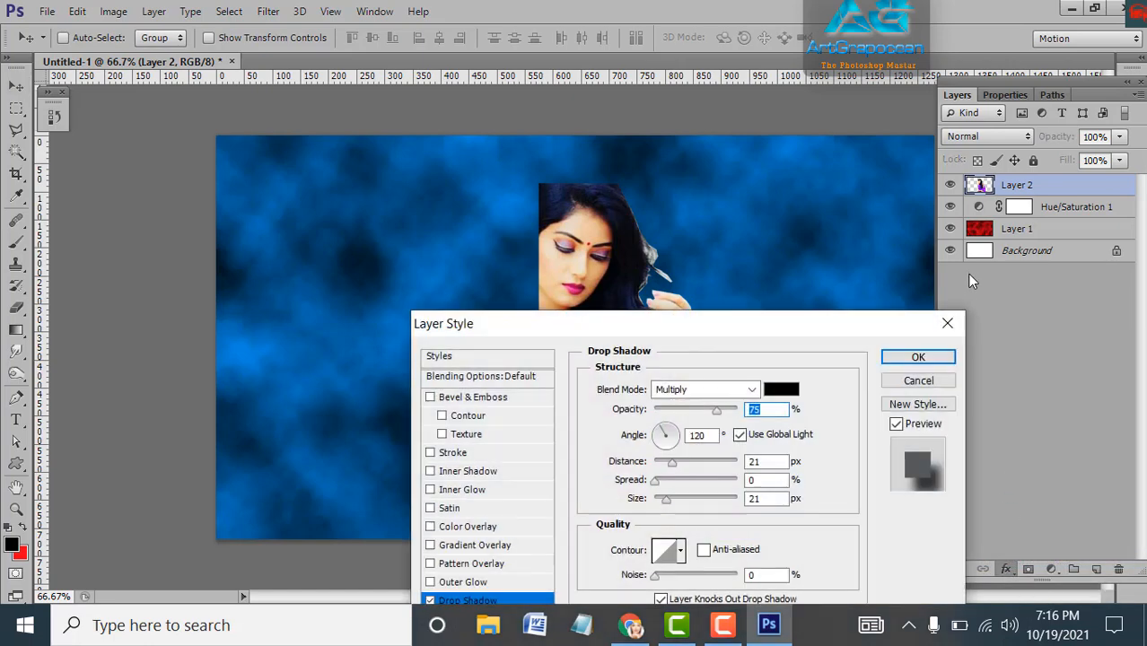
left_click_drag(707, 335, 1033, 206)
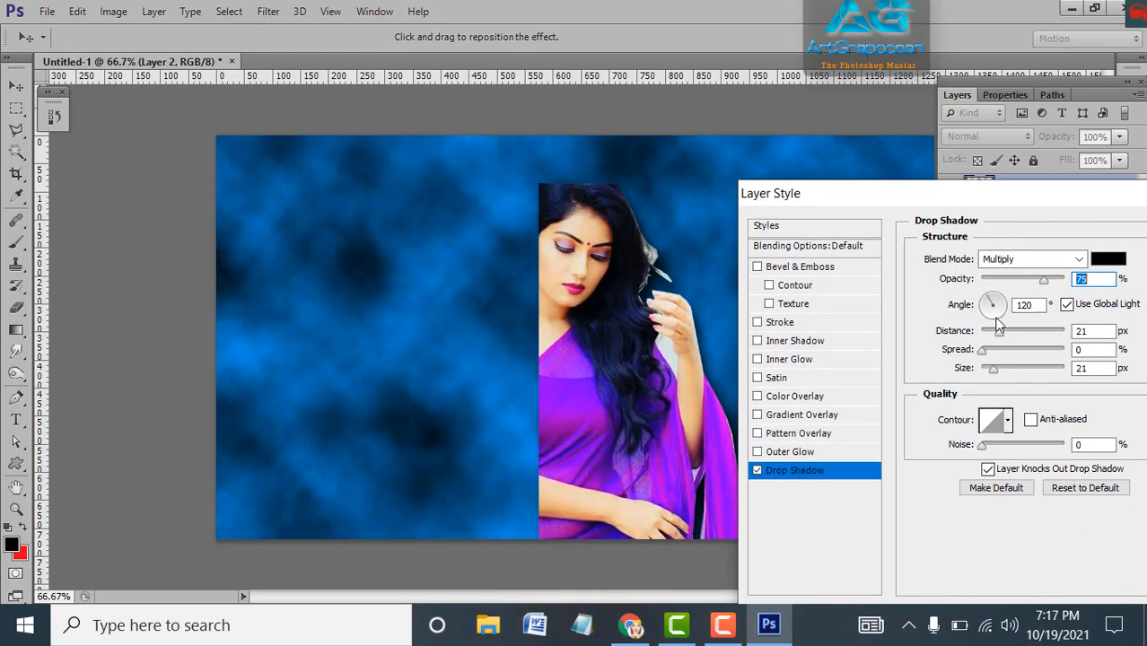
left_click_drag(1043, 280, 1075, 278)
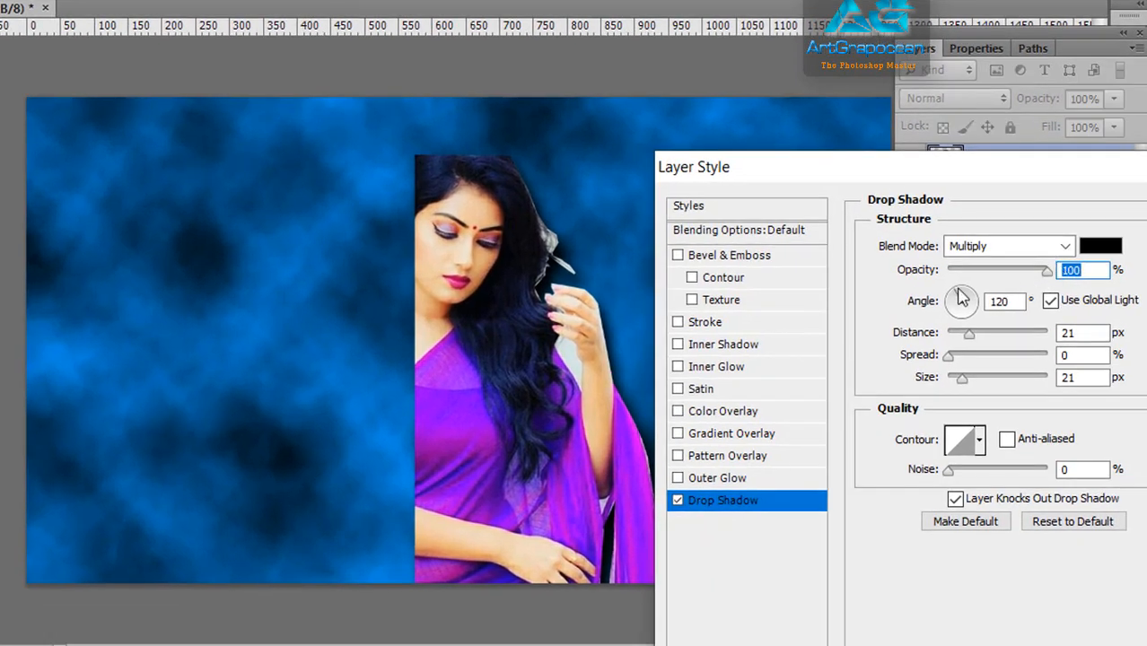
left_click_drag(955, 303, 944, 329)
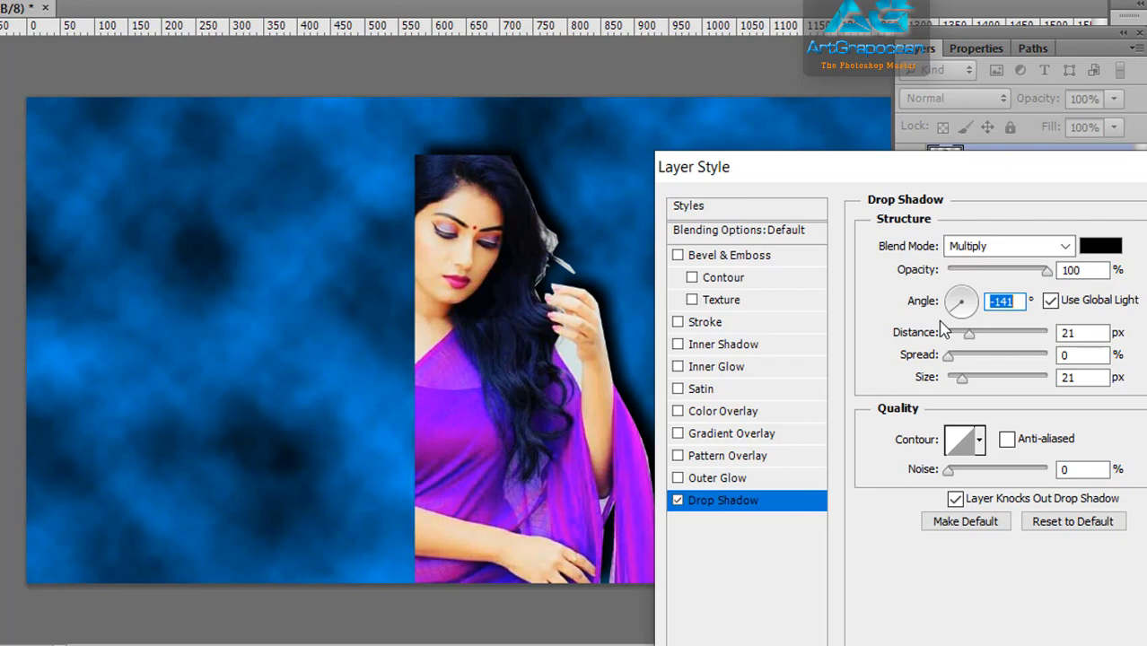
left_click_drag(957, 314, 979, 281)
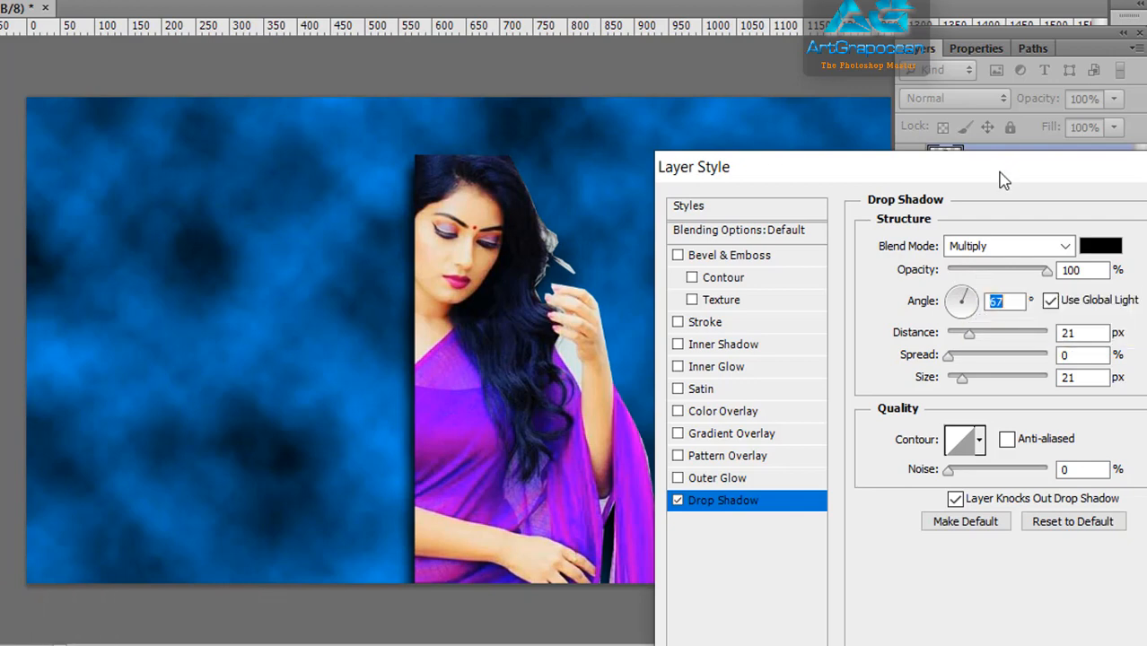
left_click_drag(1003, 179, 1075, 175)
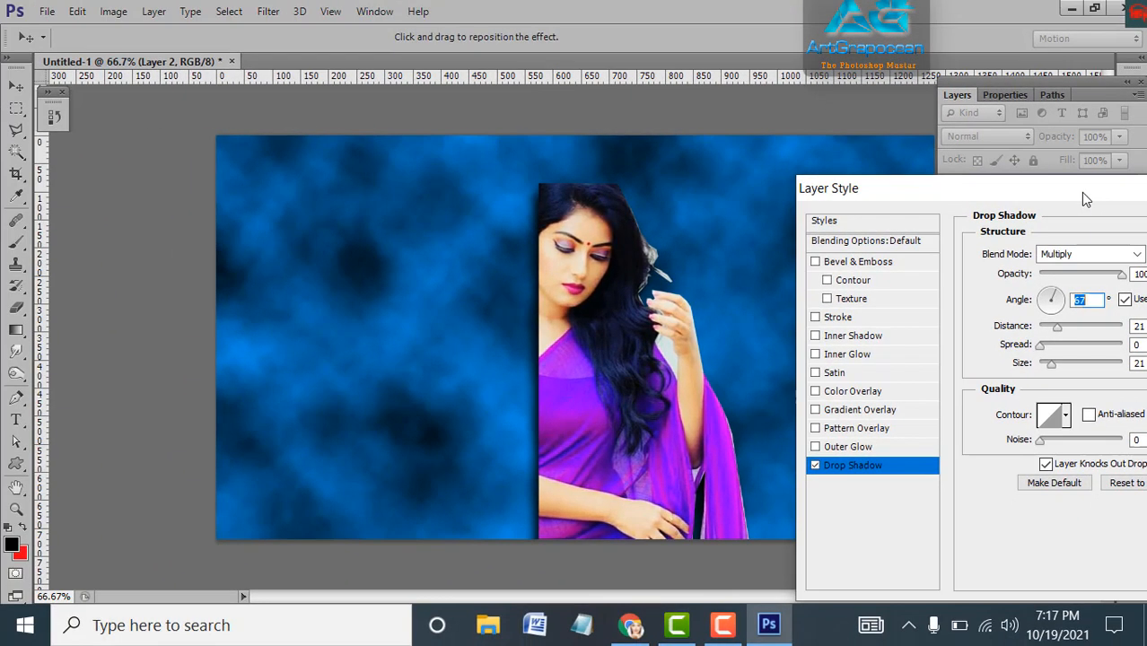
left_click_drag(1081, 192, 983, 145)
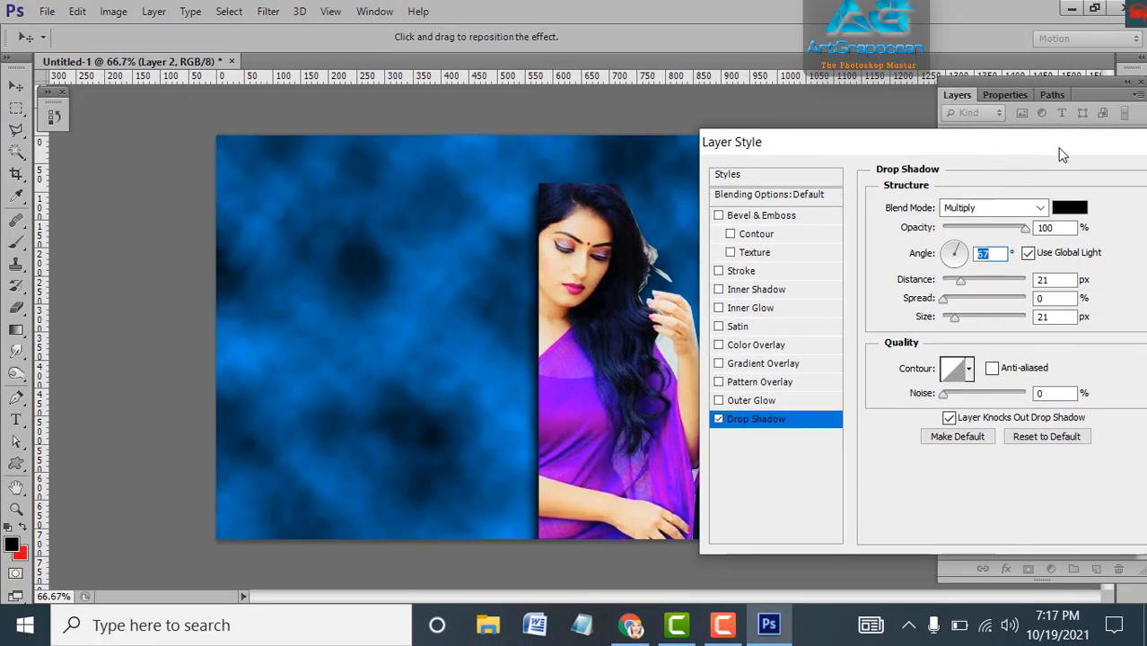
left_click_drag(1059, 148, 766, 163)
left_click(913, 192)
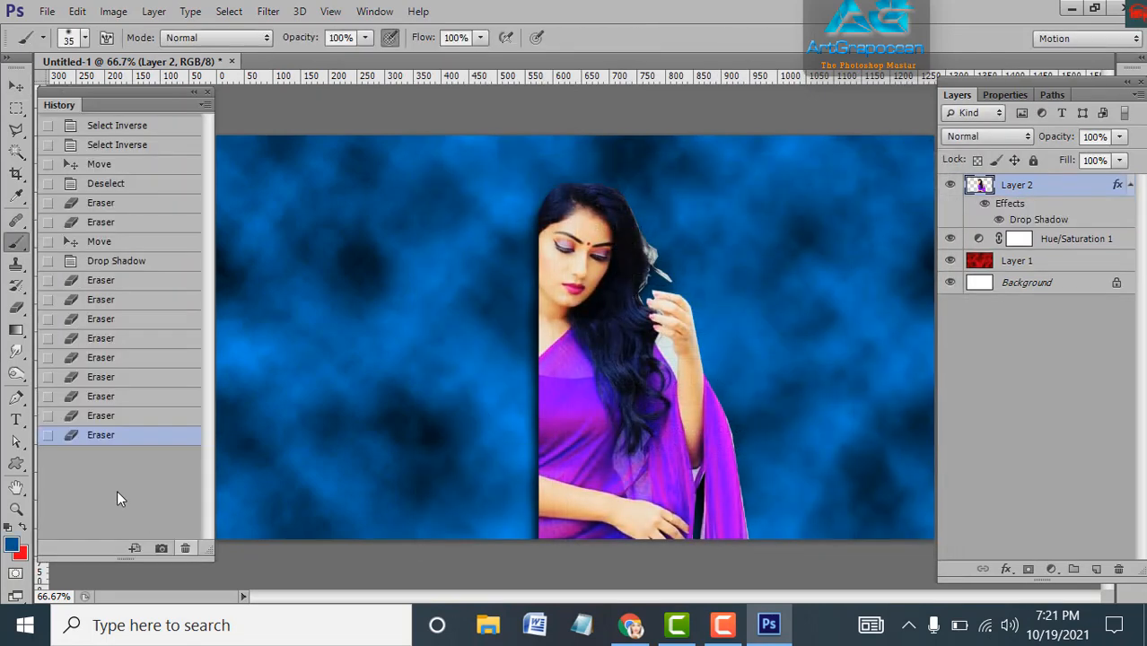
Erase the white wisp and stray remnants beside the woman's hair
left_click(17, 309)
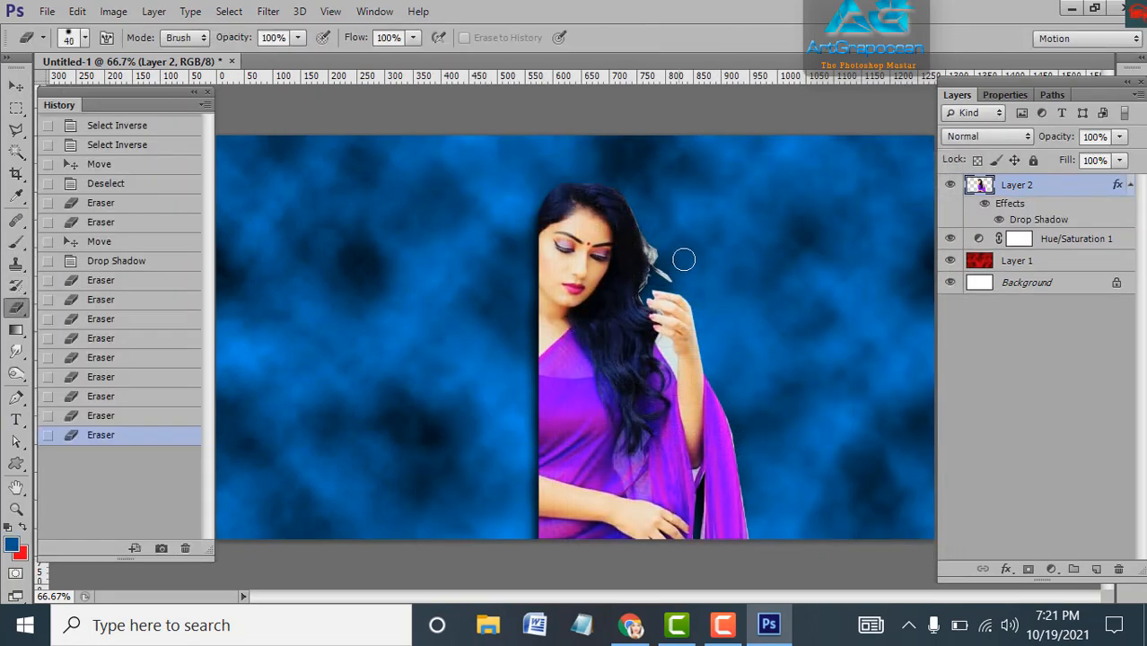
left_click_drag(649, 206, 667, 268)
scroll(667, 268, "up", 2)
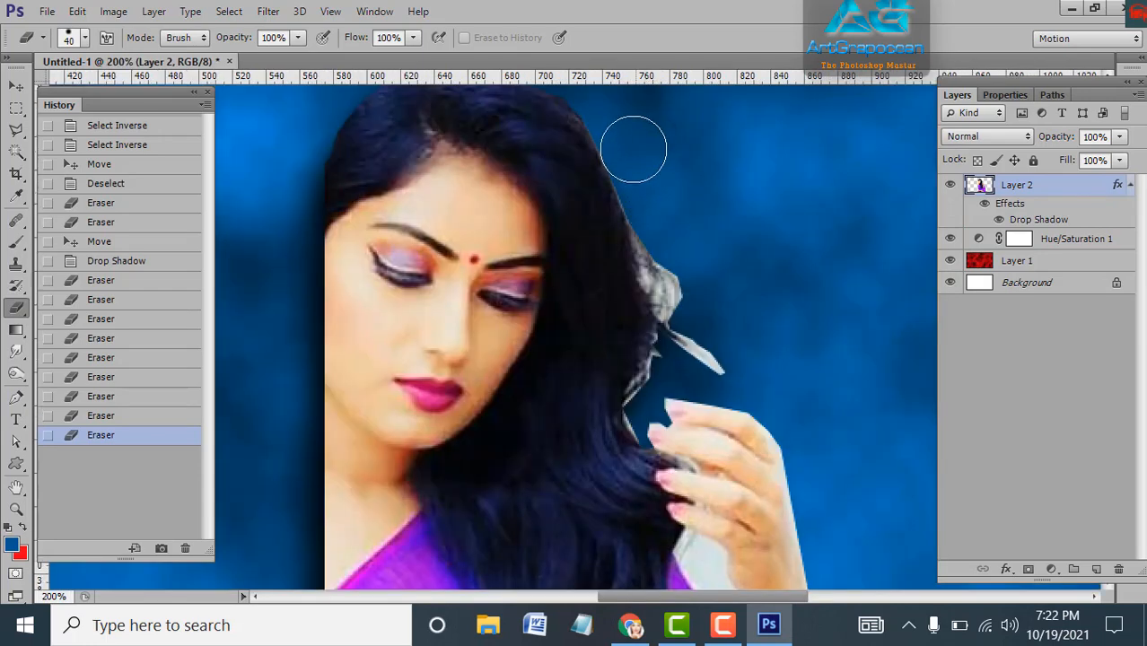
mouse_move(655, 200)
left_mouse_down()
mouse_move(667, 259)
mouse_move(679, 285)
mouse_move(688, 280)
left_mouse_up()
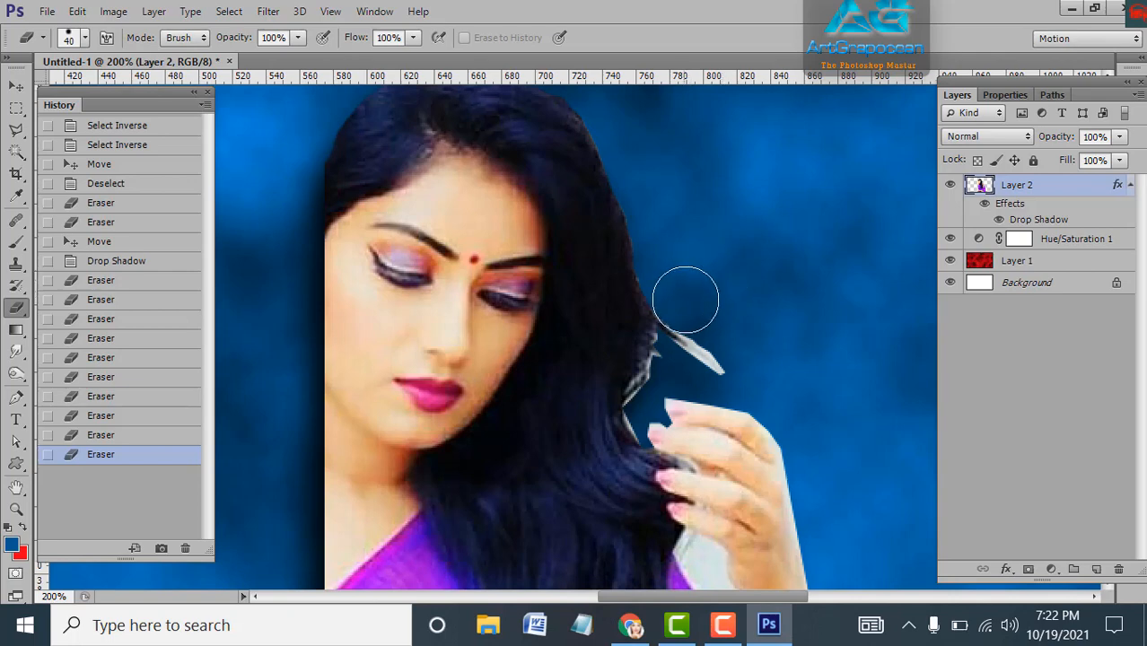
left_click_drag(687, 289, 704, 287)
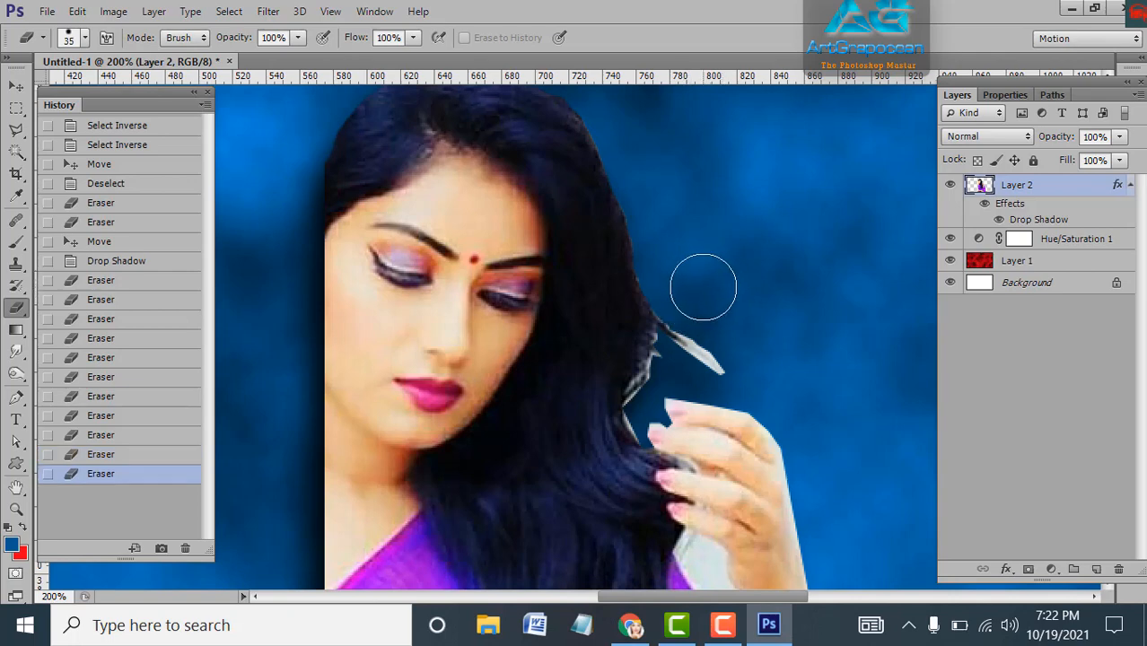
With a smaller eraser, remove the remaining fringe near the fingers and beside the hand
key("[")
key("[")
key("[")
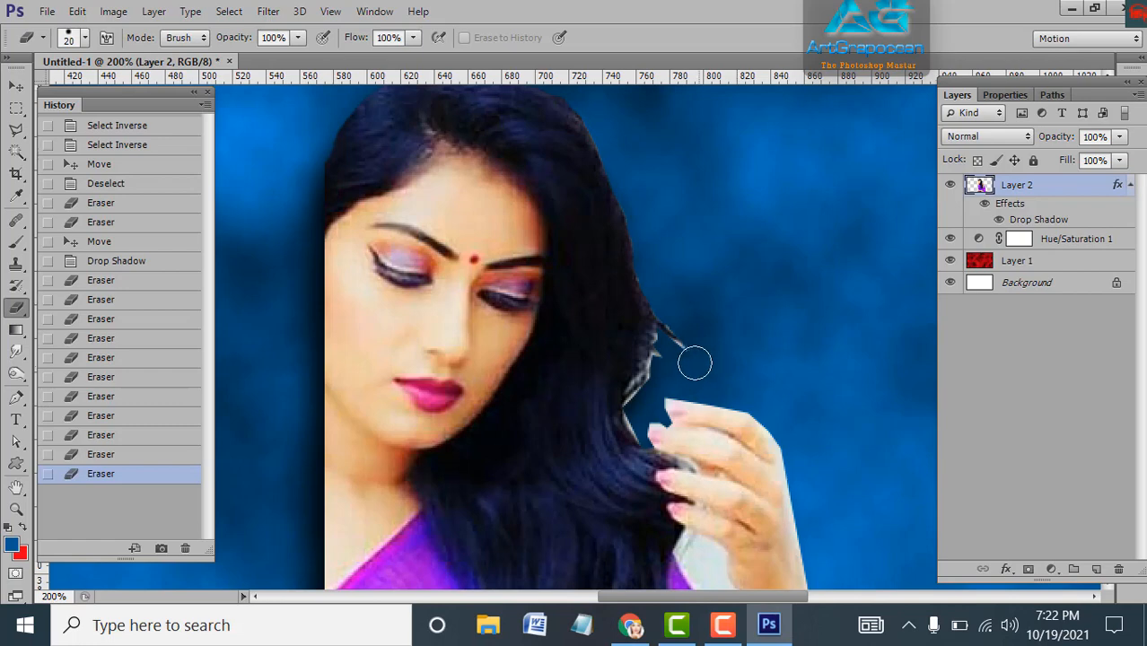
mouse_move(674, 356)
left_mouse_down()
mouse_move(704, 358)
mouse_move(728, 338)
mouse_move(708, 352)
mouse_move(659, 342)
mouse_move(639, 384)
mouse_move(669, 389)
mouse_move(634, 386)
mouse_move(637, 437)
mouse_move(638, 402)
left_mouse_up()
key("bracketleft")
key("bracketleft")
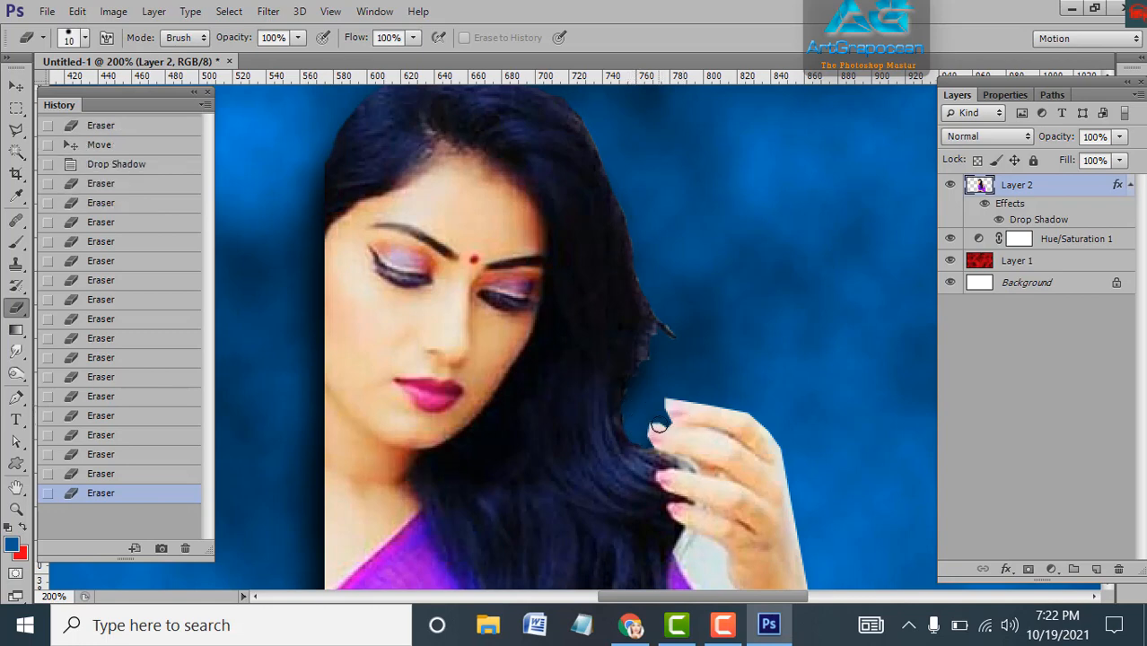
key("bracketleft")
key("bracketleft")
left_click(641, 426)
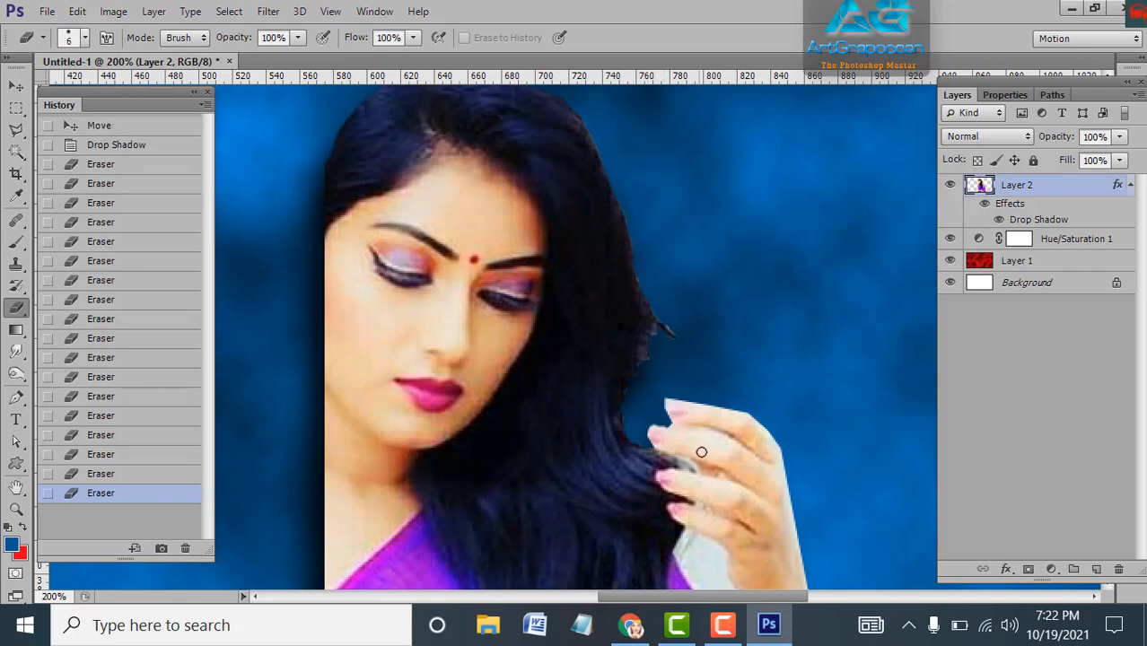
left_click_drag(673, 461, 638, 230)
mouse_move(666, 318)
left_mouse_down()
mouse_move(673, 344)
mouse_move(648, 310)
mouse_move(684, 335)
mouse_move(697, 418)
mouse_move(640, 325)
mouse_move(682, 388)
mouse_move(647, 317)
mouse_move(680, 343)
mouse_move(686, 387)
mouse_move(687, 365)
mouse_move(655, 334)
left_mouse_up()
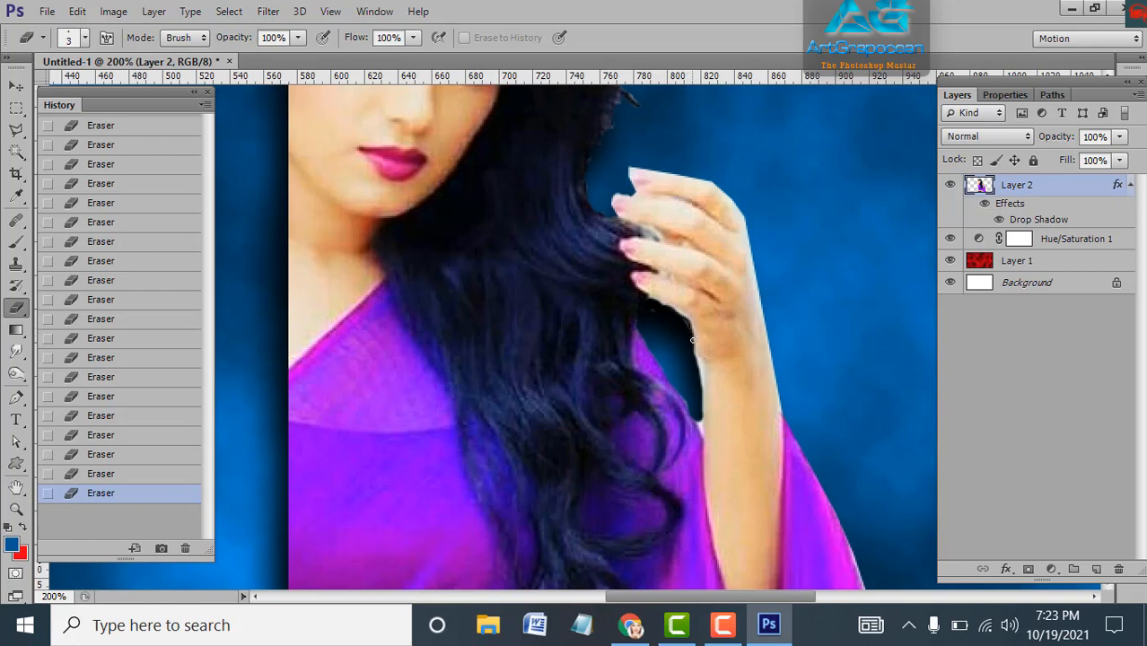
Erase the white fringe along the arm's edge and the light remnant in the gap under it
left_click_drag(700, 392, 701, 418)
scroll(680, 349, "up", 1)
scroll(684, 348, "down", 4)
scroll(686, 347, "down", 3)
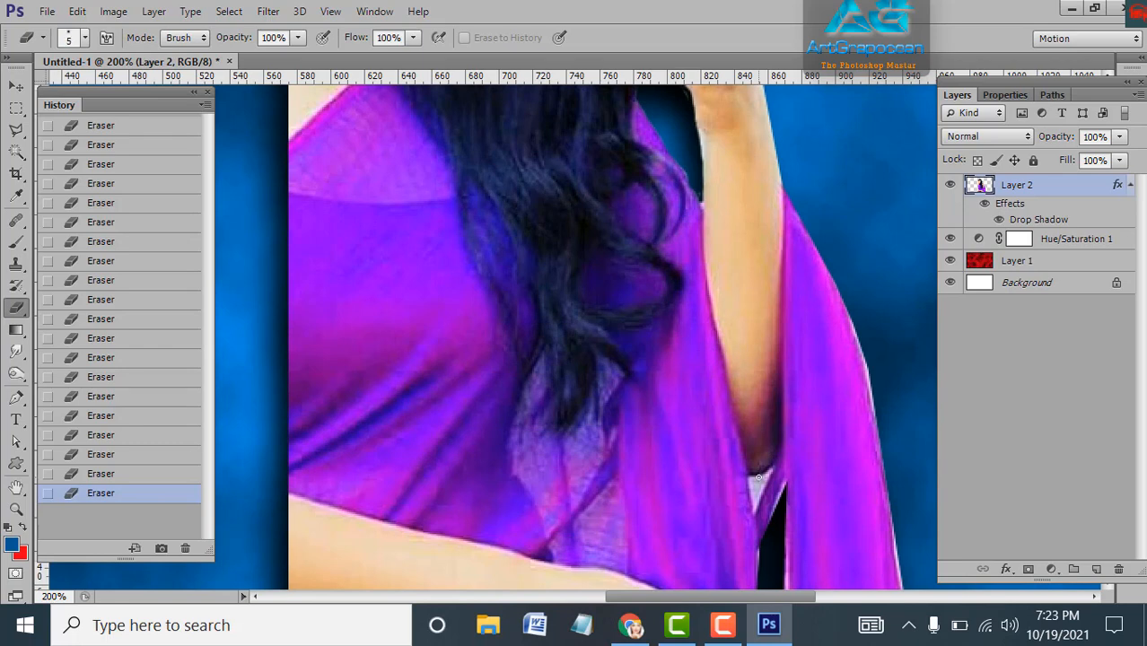
left_click_drag(758, 481, 755, 498)
With a slightly larger eraser, clear the fabric gap down to the image bottom
left_click_drag(796, 517, 747, 276)
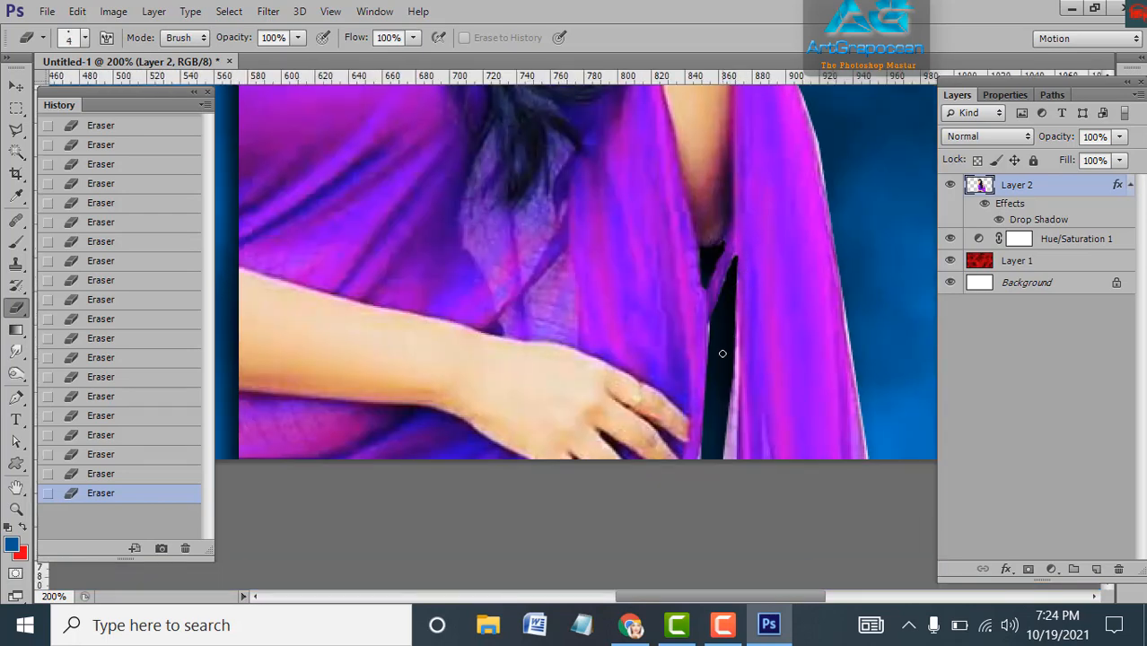
key("bracketright")
key("bracketright")
mouse_move(728, 305)
left_mouse_down()
mouse_move(735, 478)
mouse_move(730, 369)
mouse_move(727, 465)
mouse_move(727, 407)
left_mouse_up()
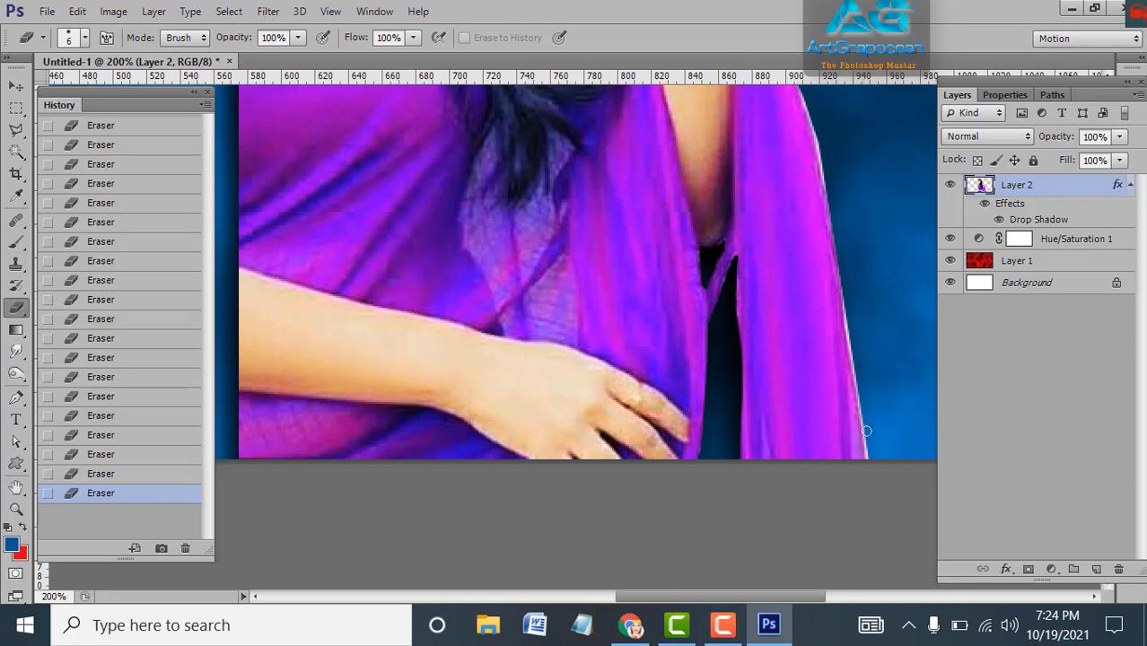
Erase the light fringe along the sari's right edge, bottom to top, using eraser size 9
left_click_drag(871, 451, 845, 288)
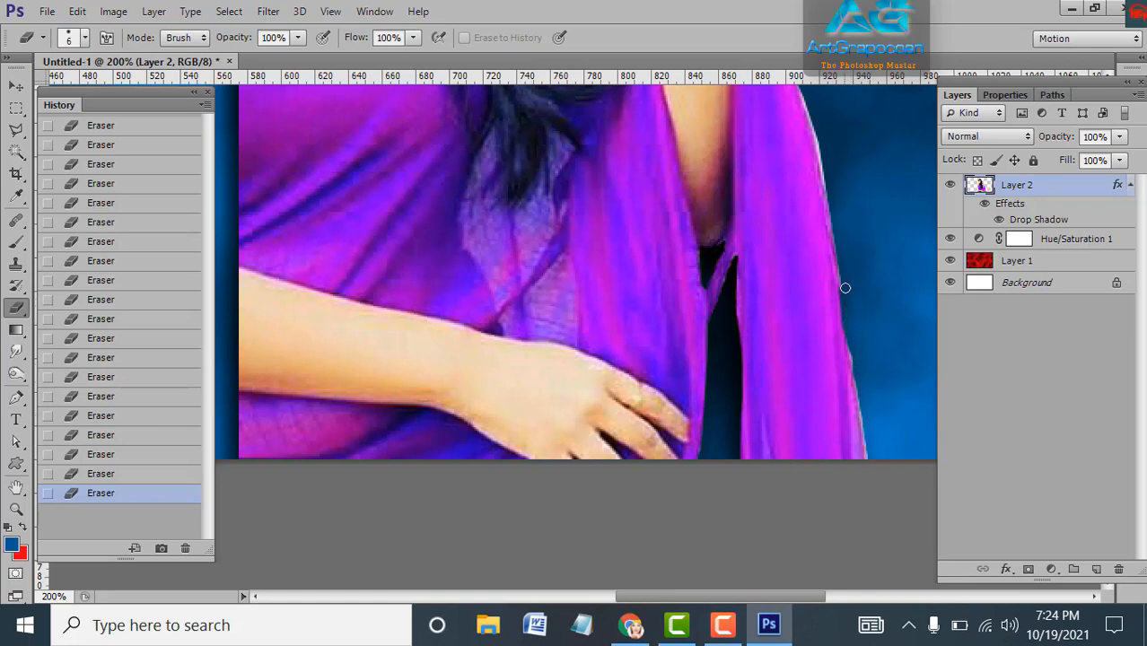
mouse_move(862, 392)
left_mouse_down()
mouse_move(862, 440)
mouse_move(868, 430)
left_mouse_up()
left_click_drag(849, 336, 872, 466)
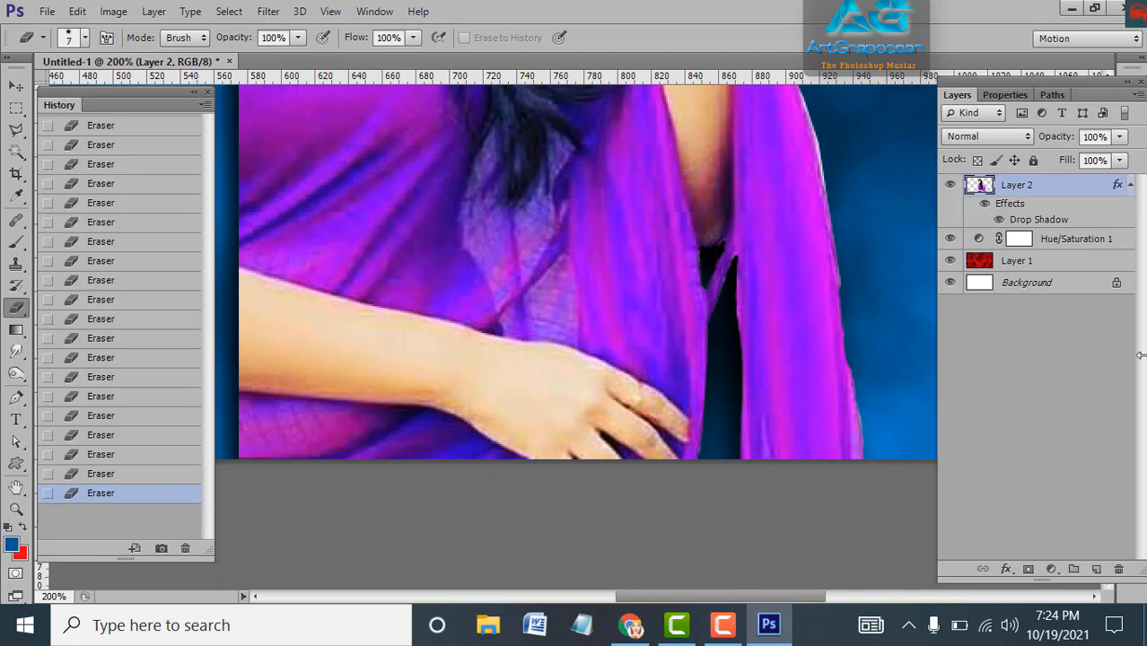
key("bracketright")
key("bracketright")
key("bracketright")
left_click_drag(851, 338, 866, 440)
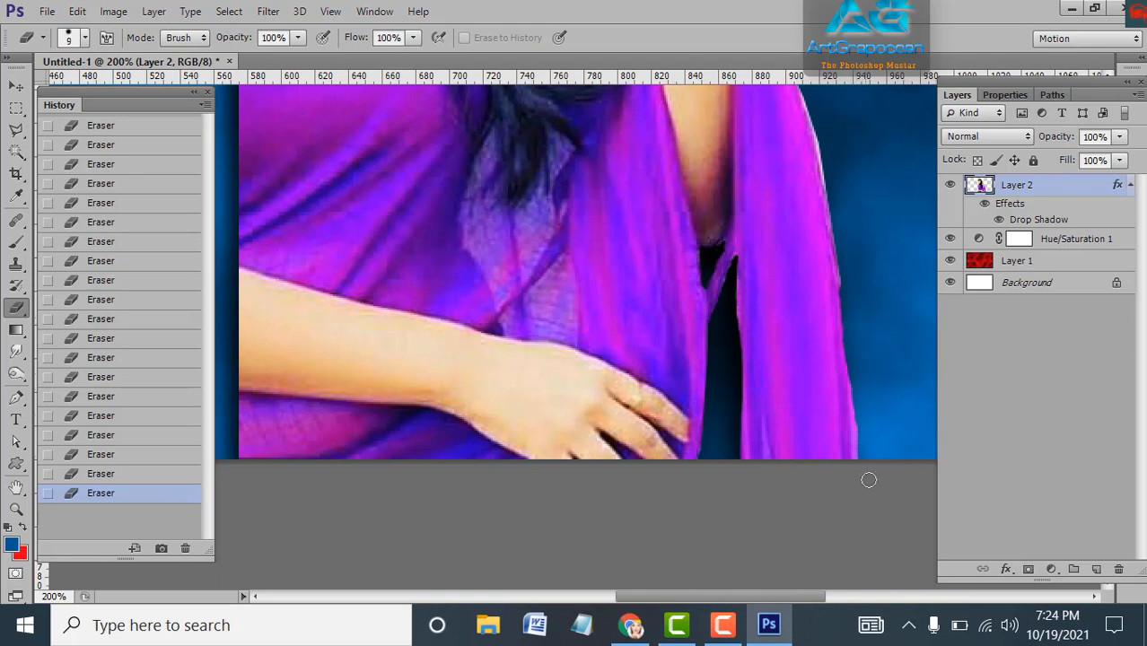
left_click_drag(889, 379, 824, 539)
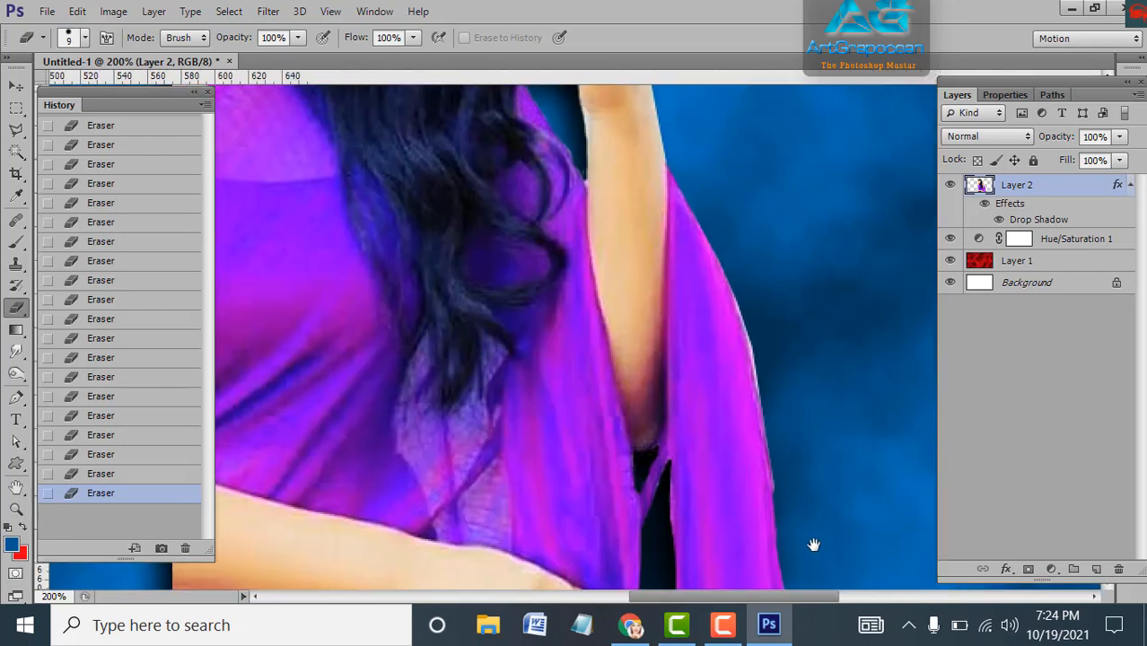
left_click_drag(738, 277, 763, 377)
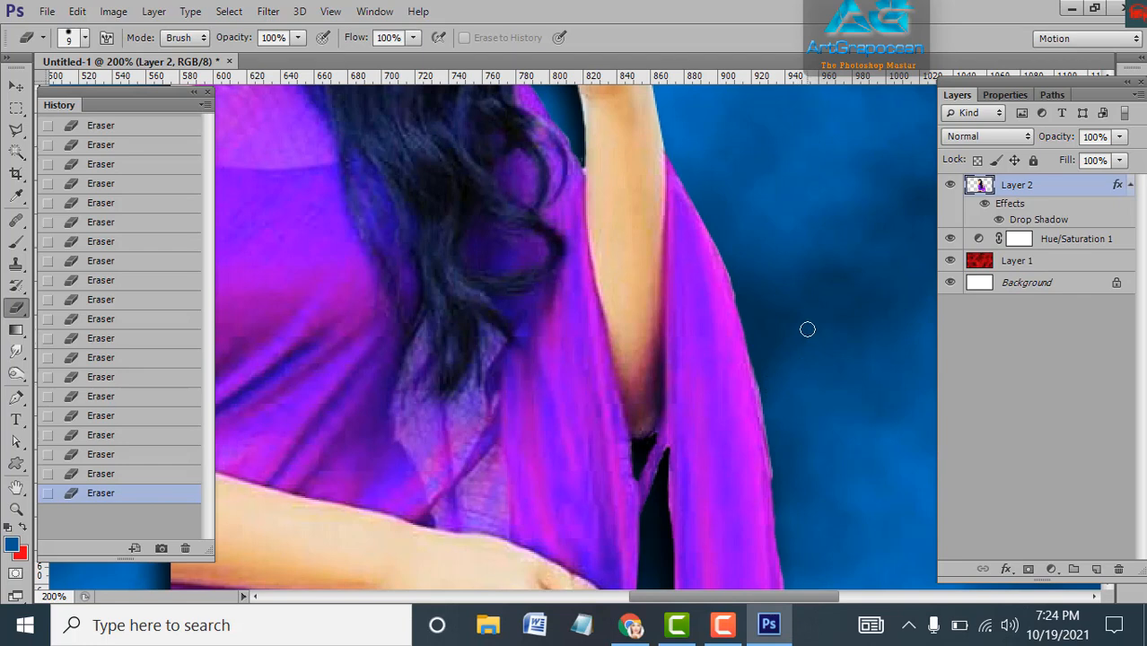
key("ctrl+minus")
key("ctrl+minus")
key("ctrl+minus")
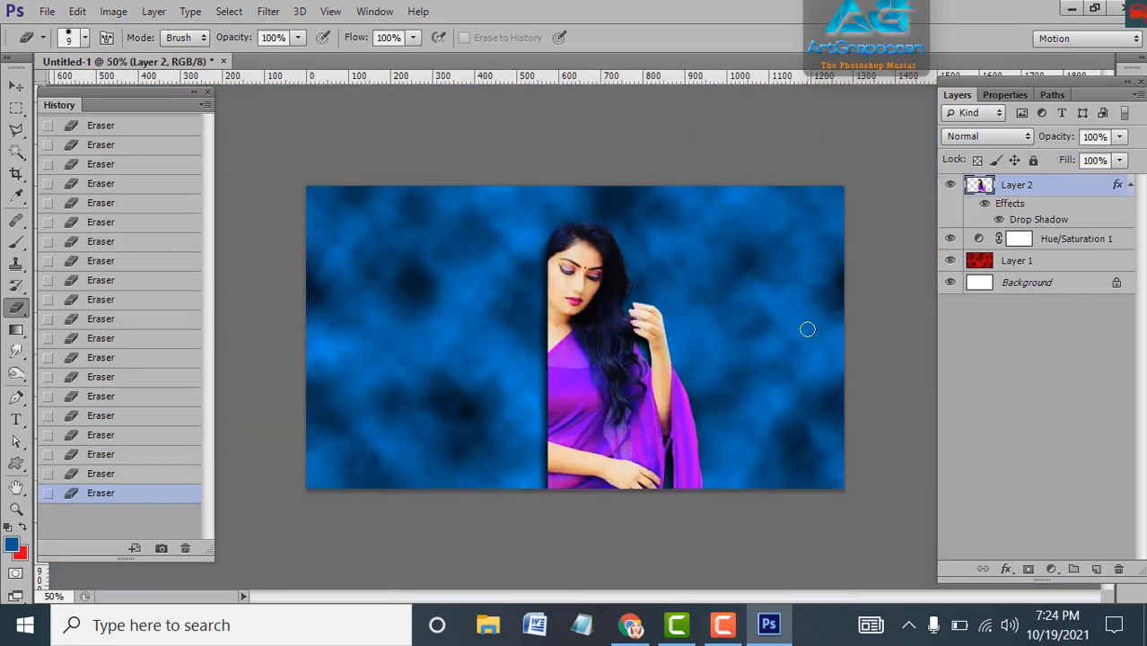
key("ctrl+minus")
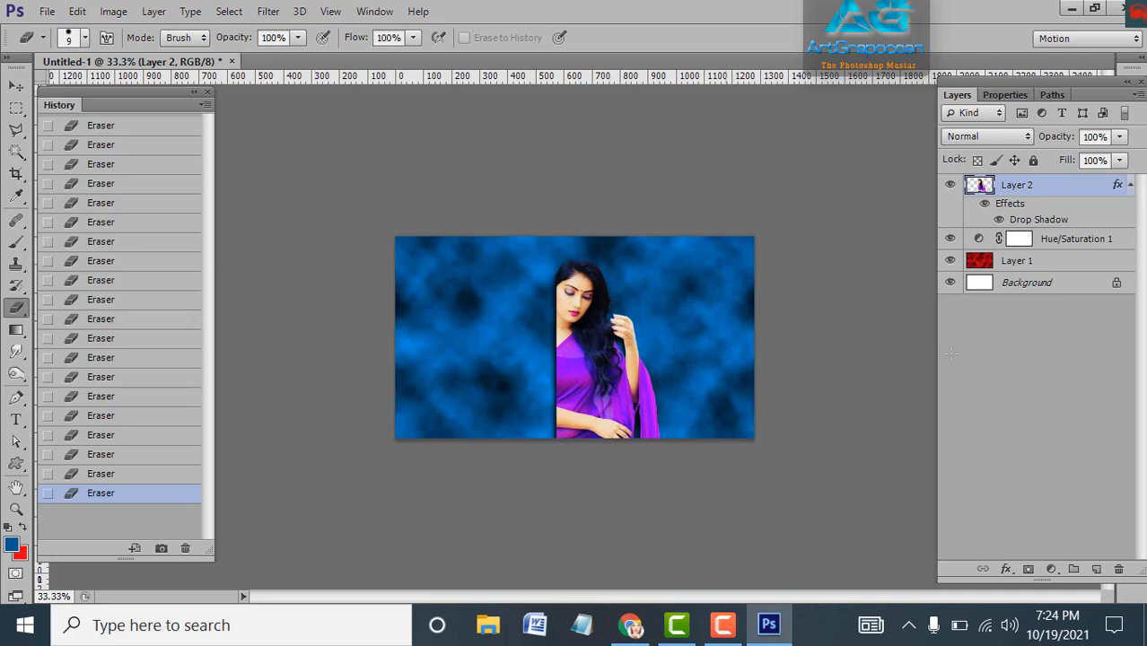
left_click(16, 88)
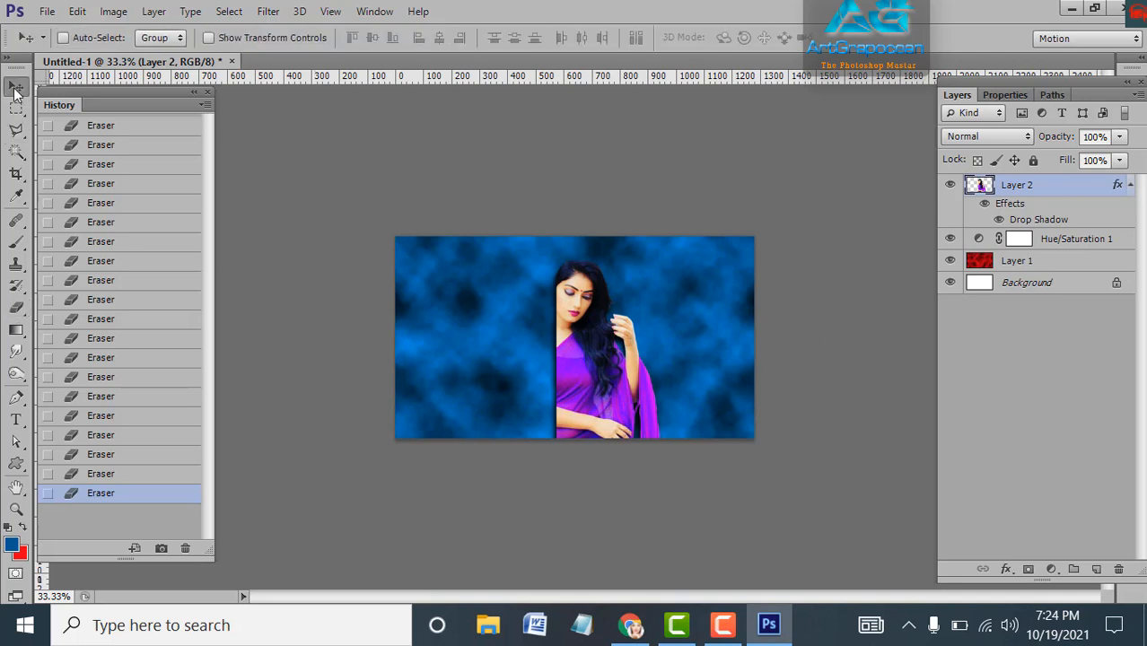
key("ctrl+plus")
key("ctrl+plus")
key("ctrl+plus")
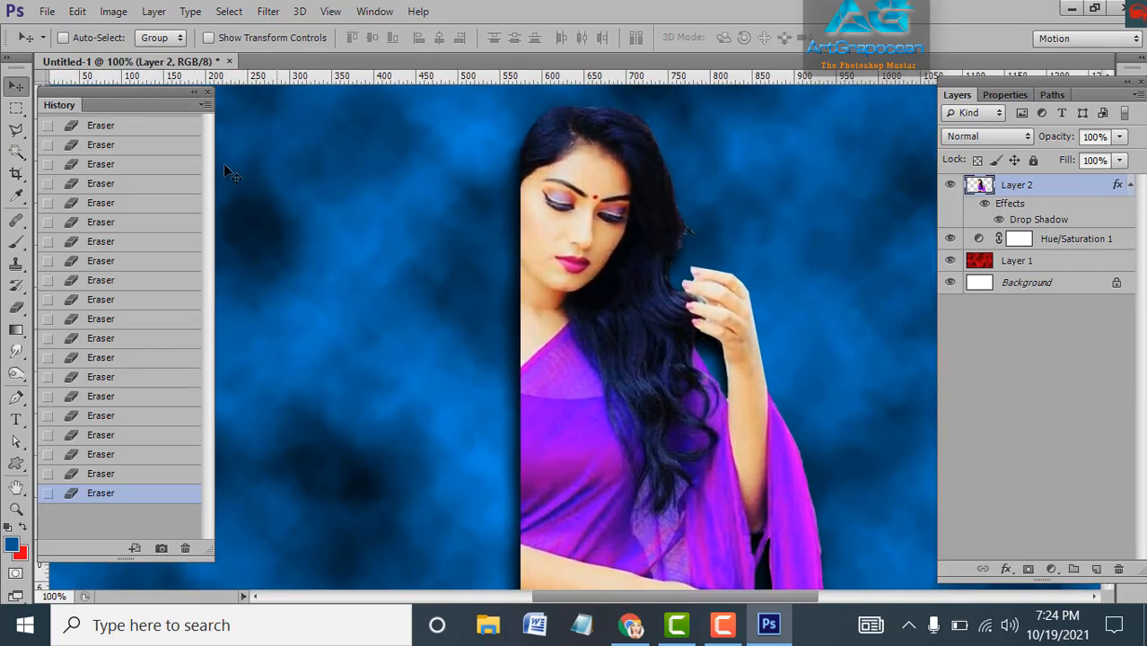
Paint a size-15 brush stroke at 44% opacity along the woman's hair edge
left_click(16, 241)
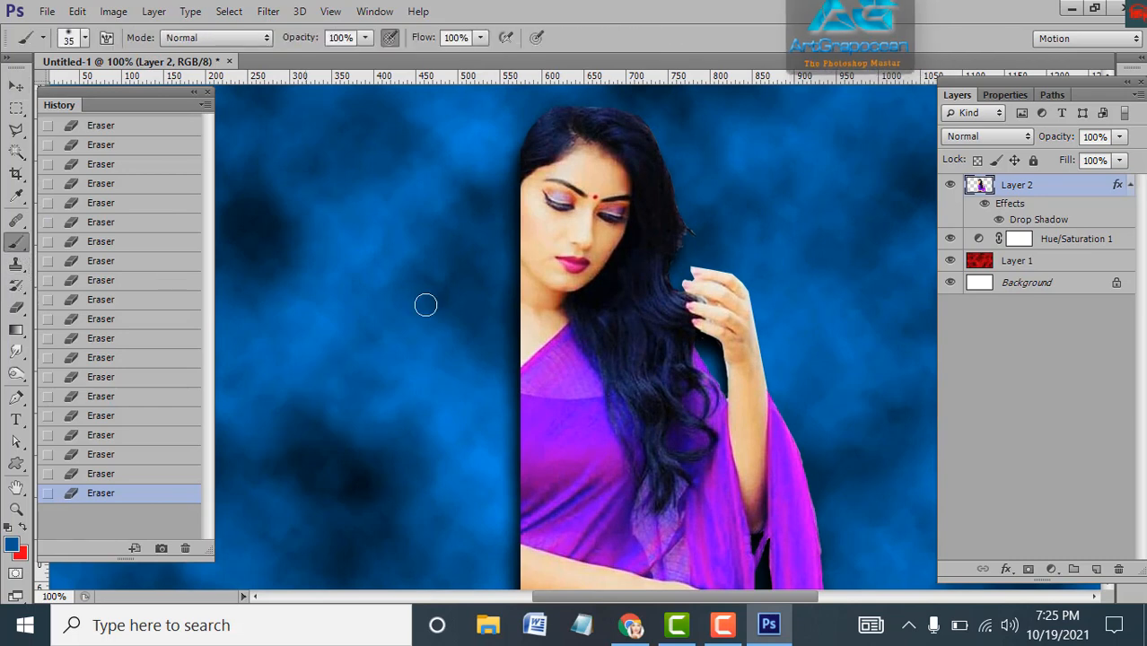
left_click(365, 37)
left_click(318, 56)
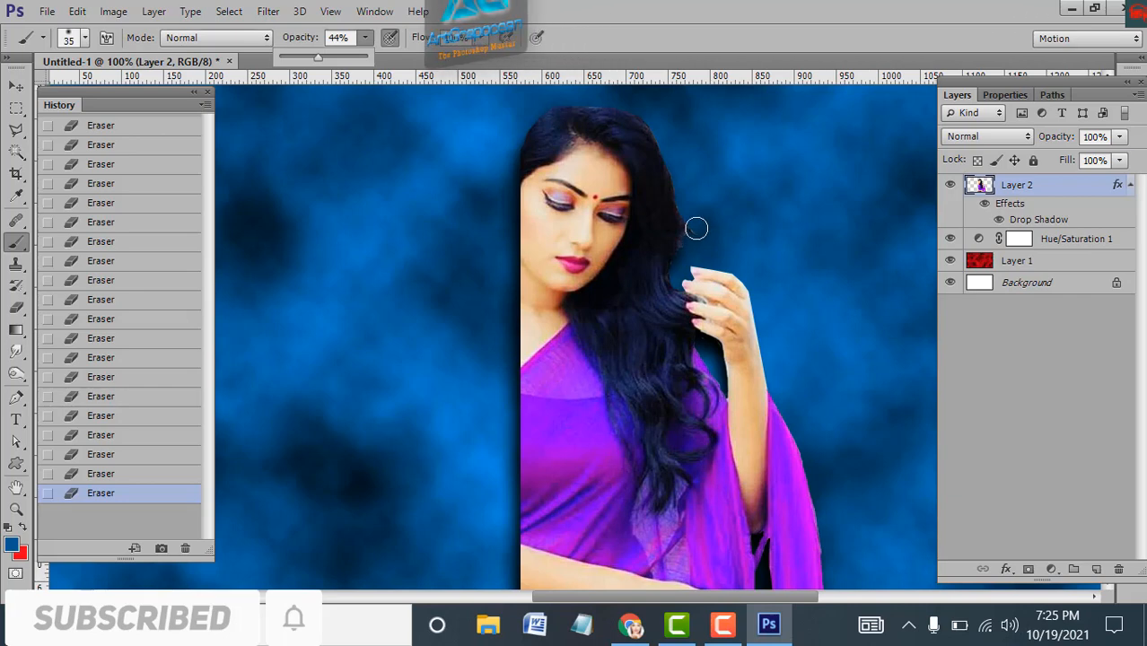
key("bracketleft")
key("bracketleft")
key("bracketleft")
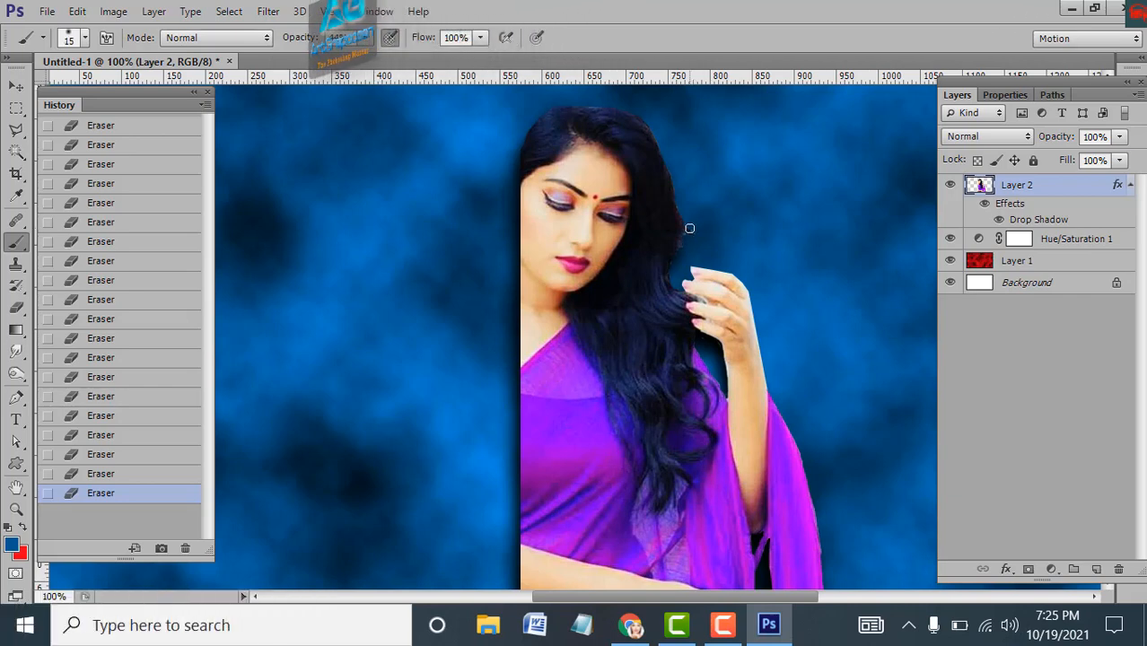
key("bracketleft")
left_click_drag(690, 232, 678, 262)
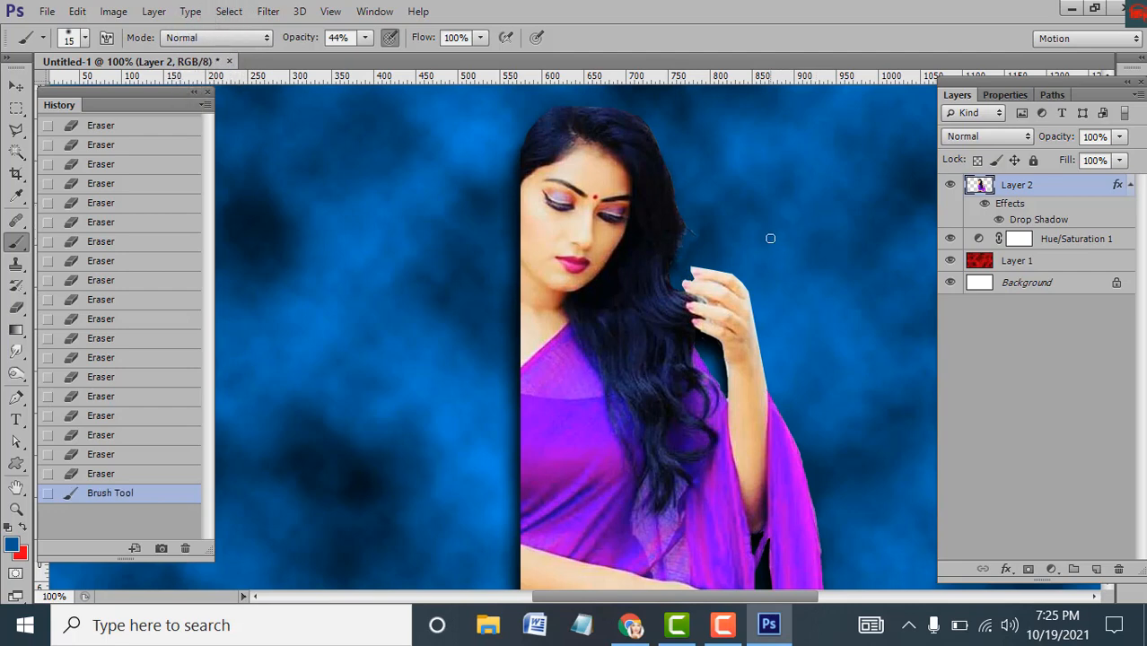